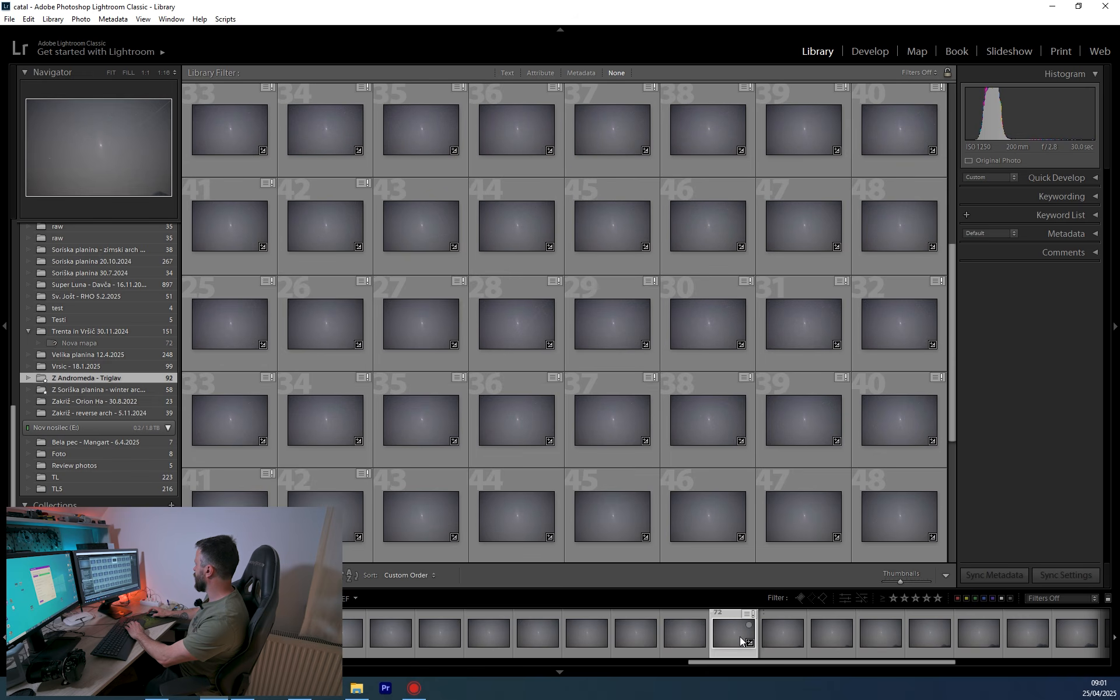
Step: Open the Develop module and step through the sky frames up to photo 77
key("Right")
key("Right")
left_click(859, 57)
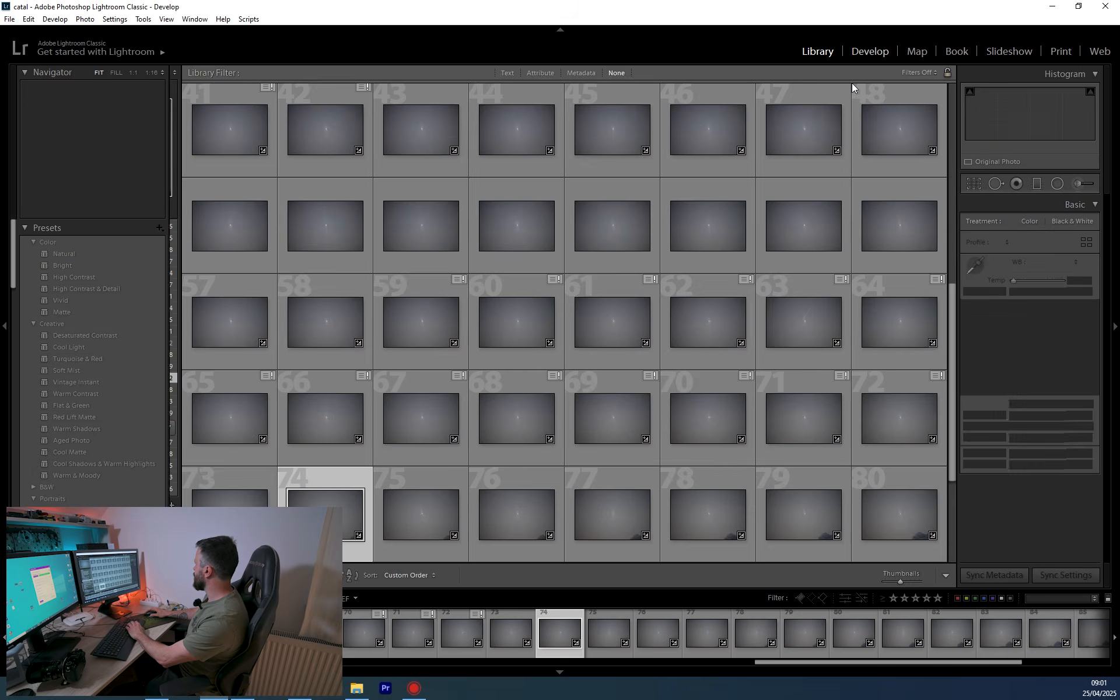
key("Right")
key("Right")
key("Right")
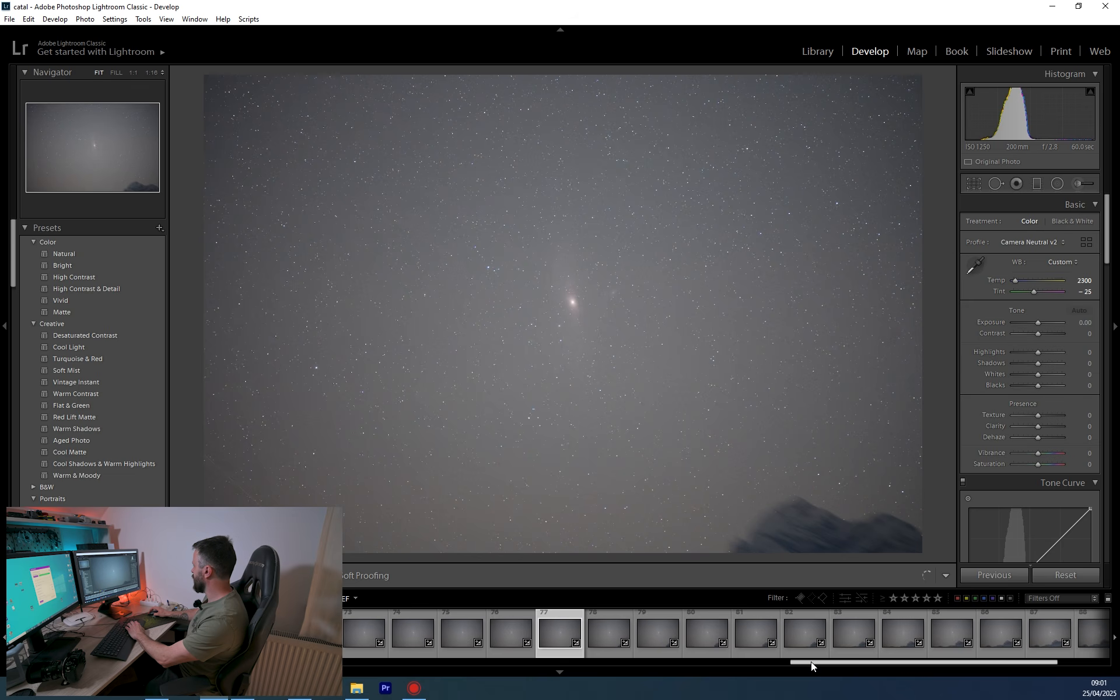
Step: Go back to the star-glow frame near the start of the filmstrip and export the selected photos
left_click_drag(810, 662, 111, 652)
left_click(227, 633)
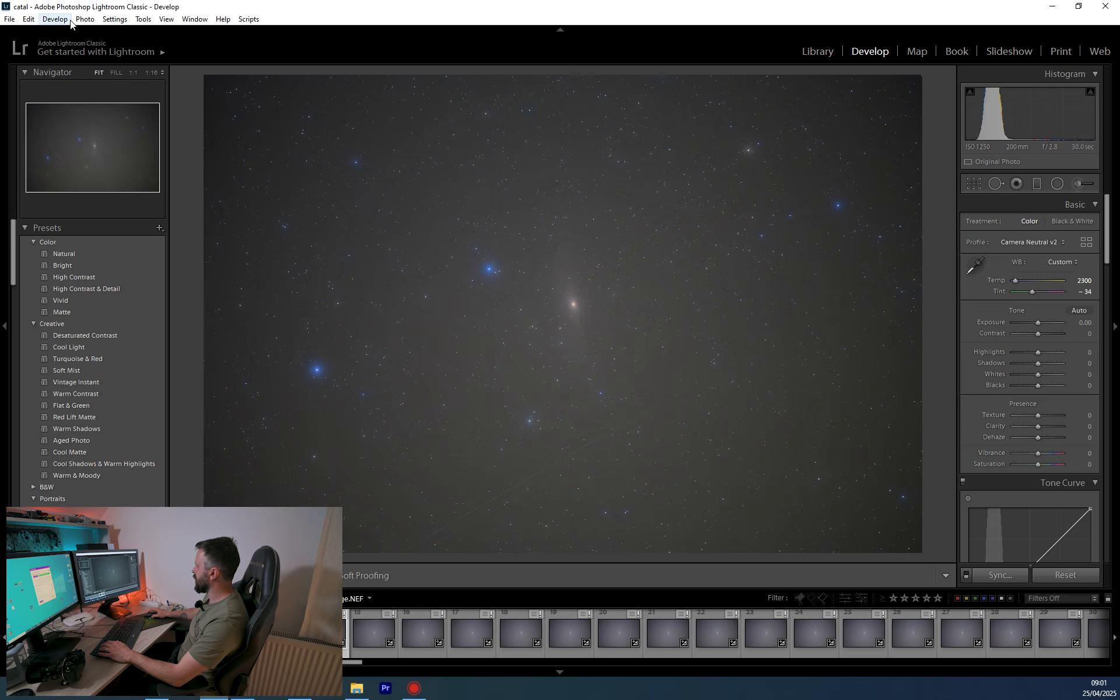
left_click(9, 19)
left_click(61, 178)
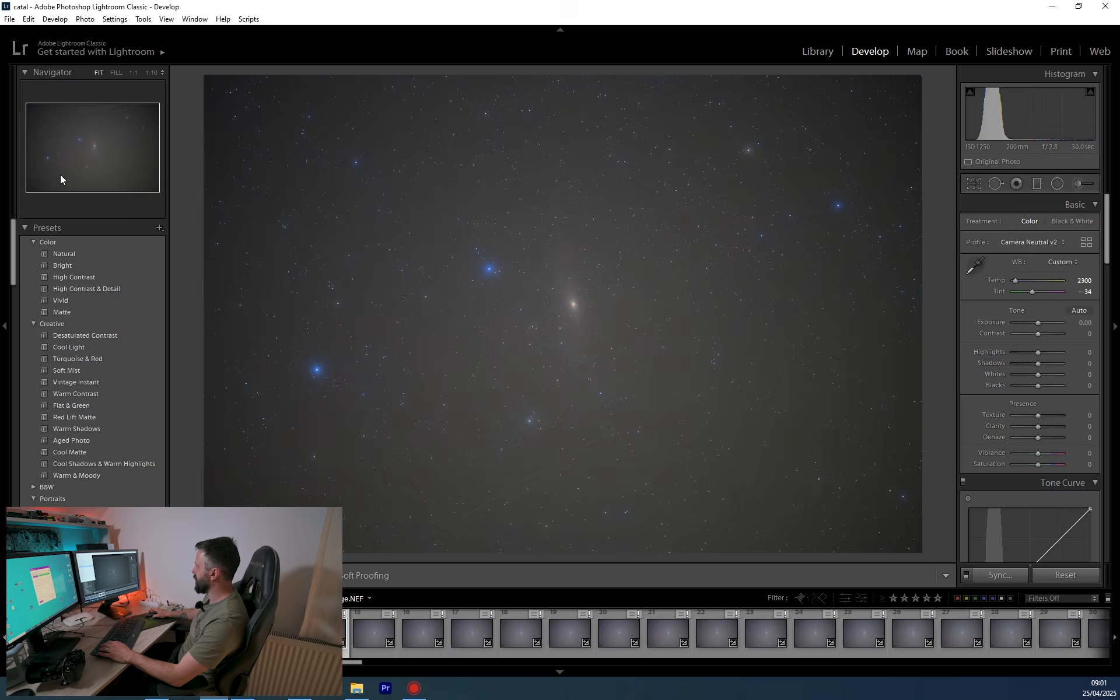
left_click(717, 561)
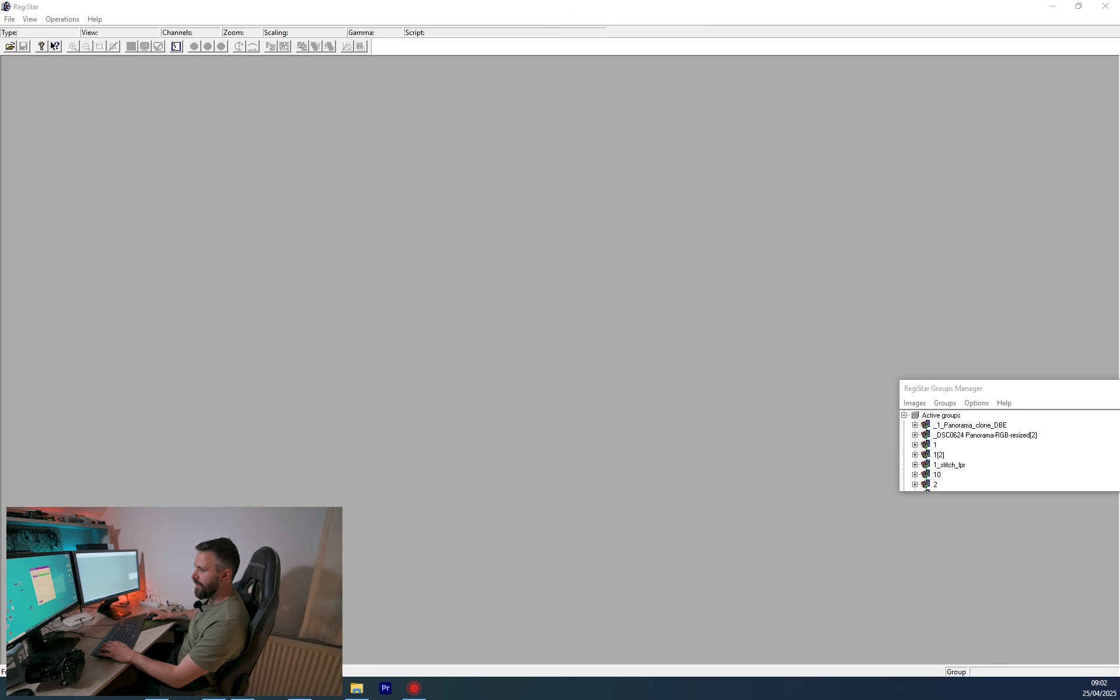
Step: Load starglow image.tif and Z6M_0325.tif from the desktop into RegiStar and move their windows apart for comparison
left_click_drag(274, 369, 326, 345)
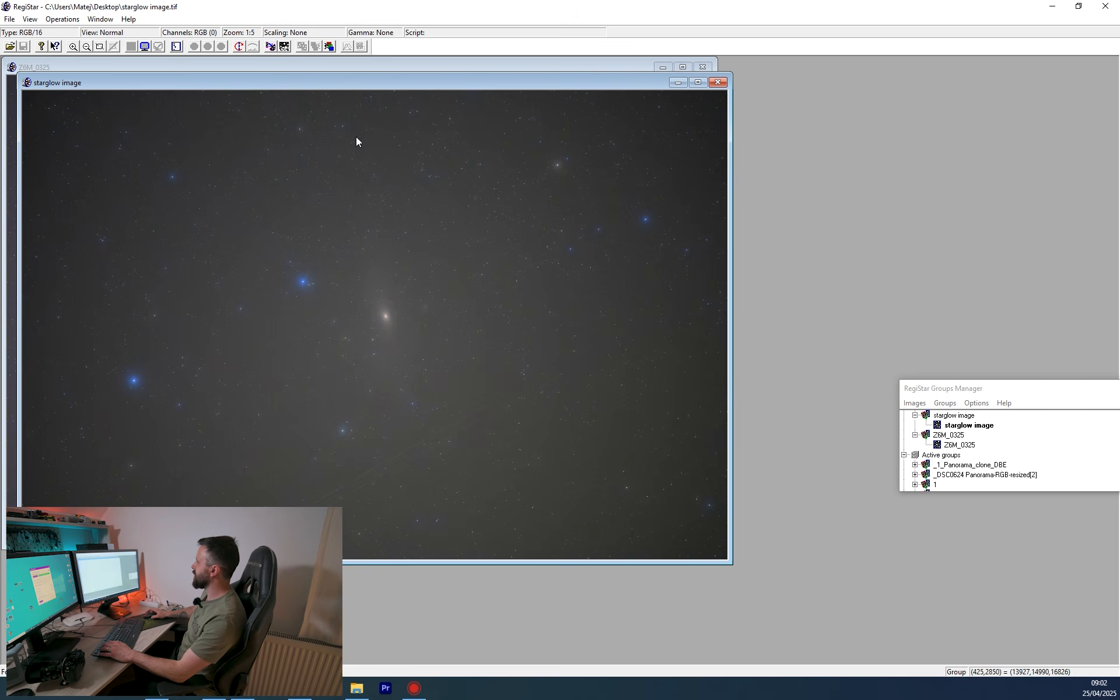
left_click_drag(383, 86, 570, 177)
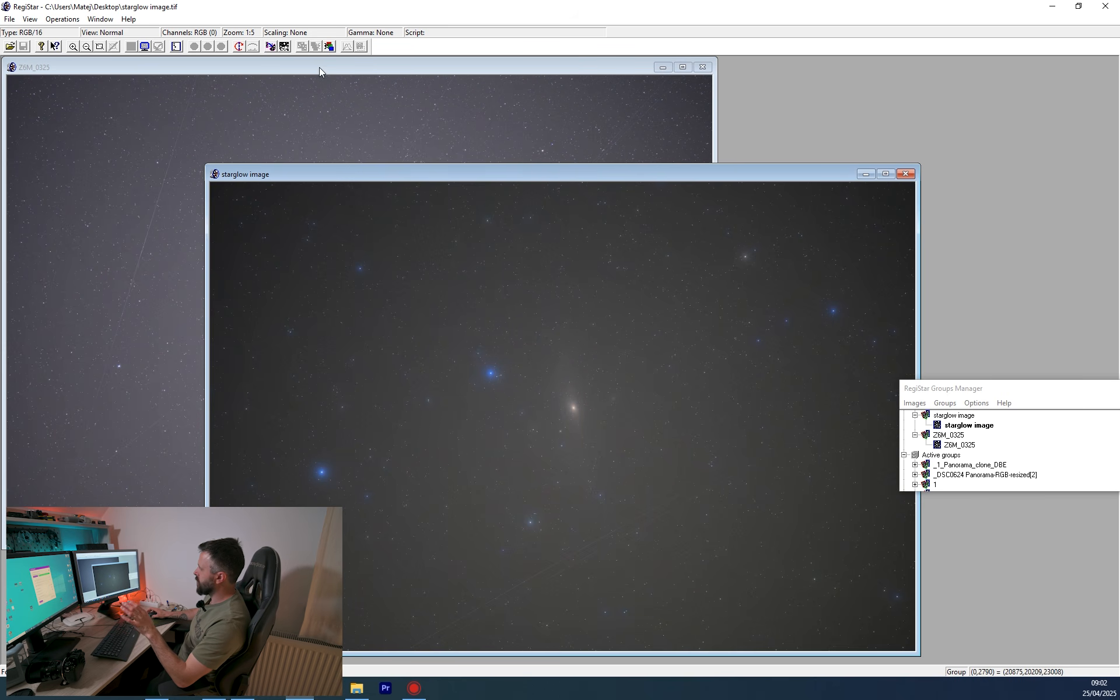
left_click(304, 80)
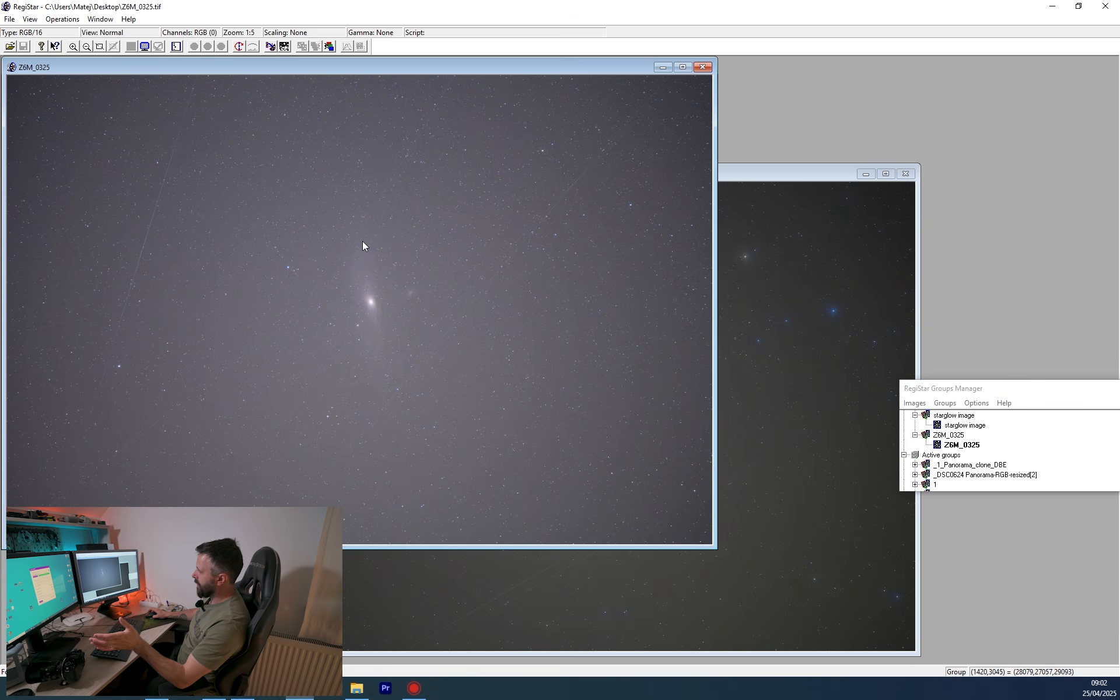
left_click(765, 175)
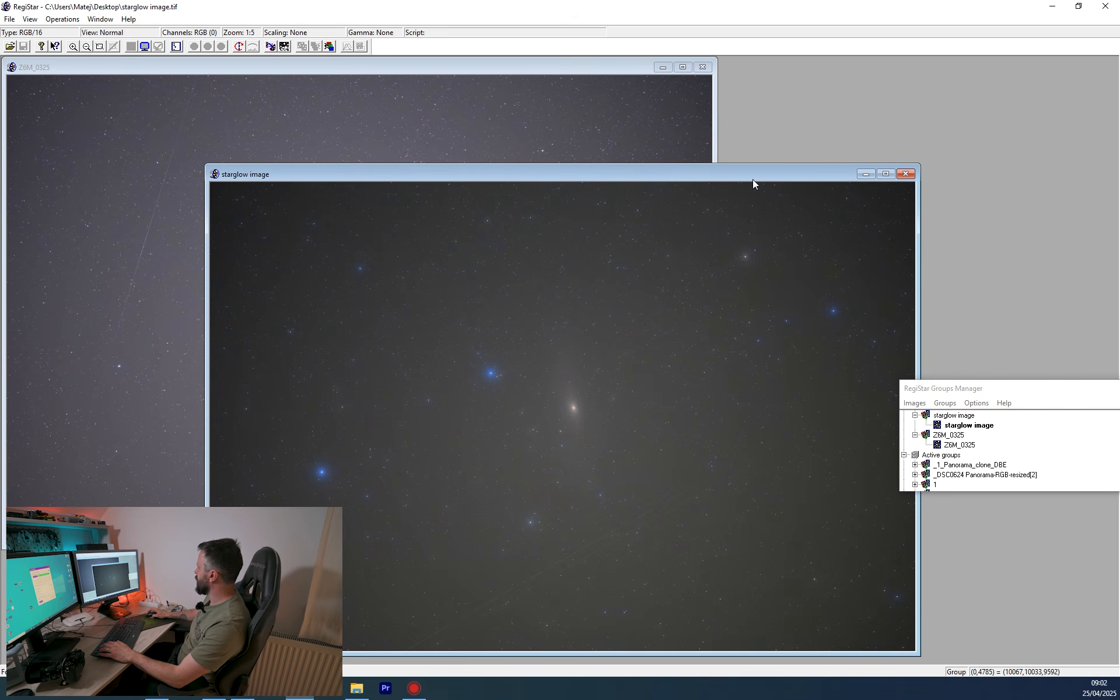
left_click_drag(752, 180, 751, 162)
Step: Register the starglow image to reference Z6M_0325, with the output dimensions set to match Z6M_0325
left_click(63, 19)
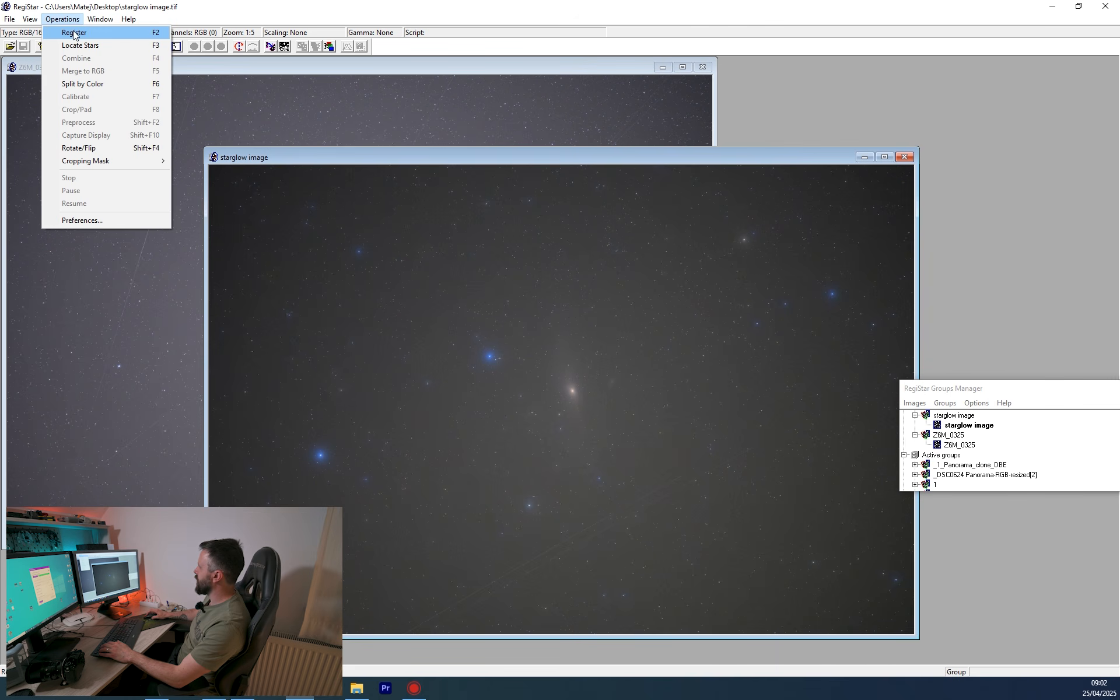
left_click(74, 32)
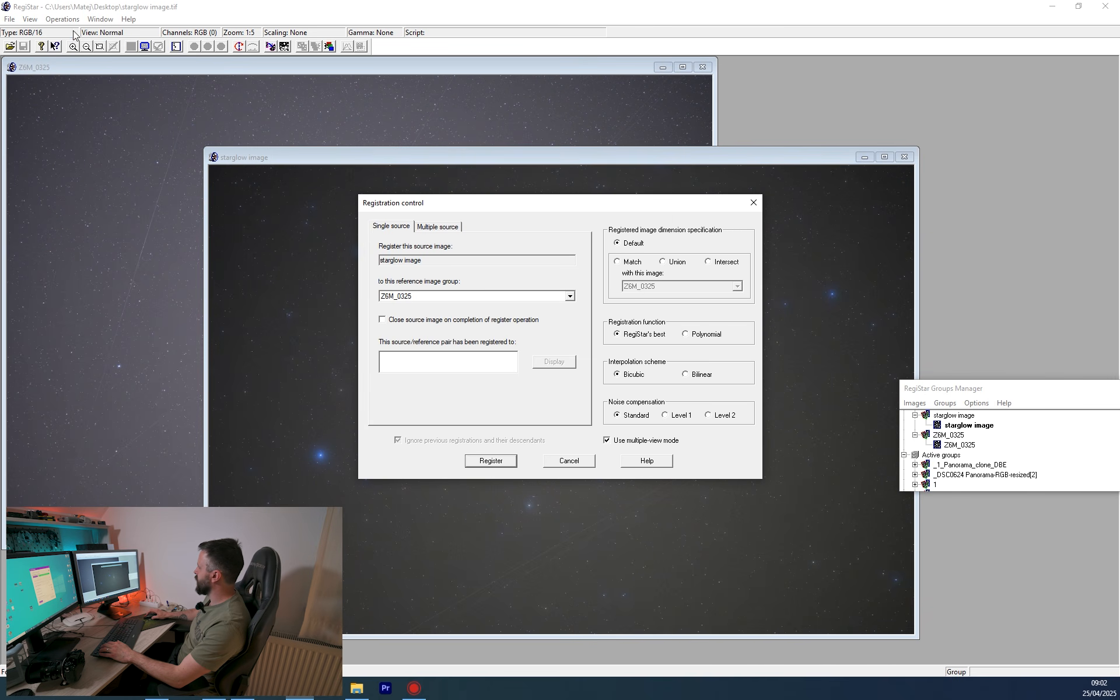
left_click(623, 264)
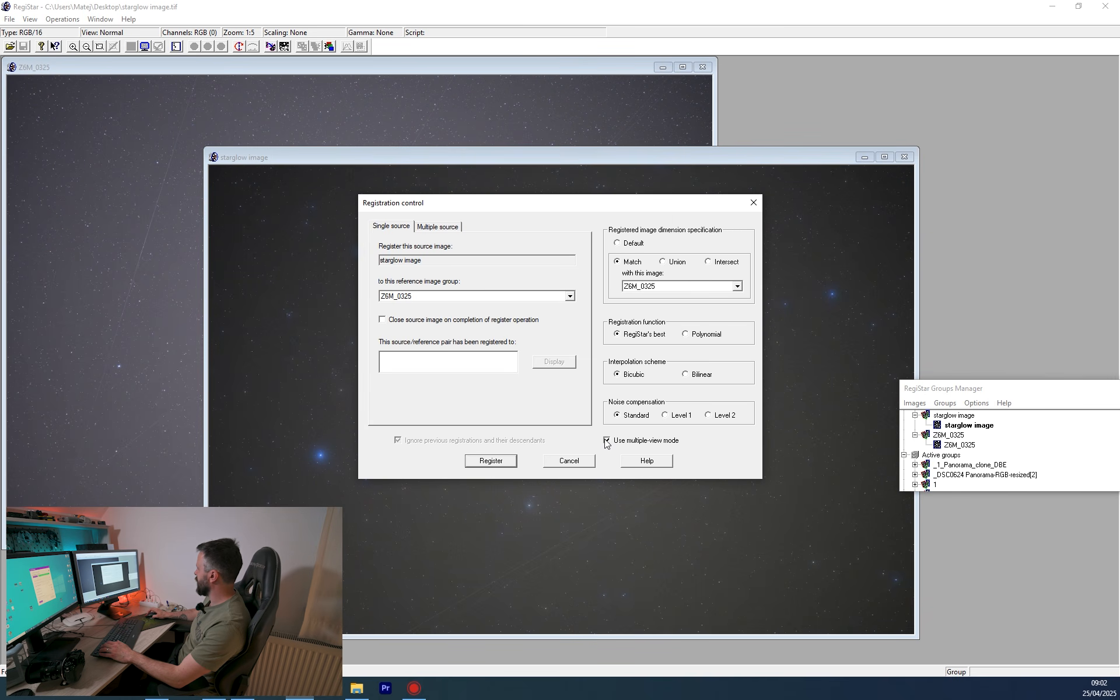
left_click(498, 465)
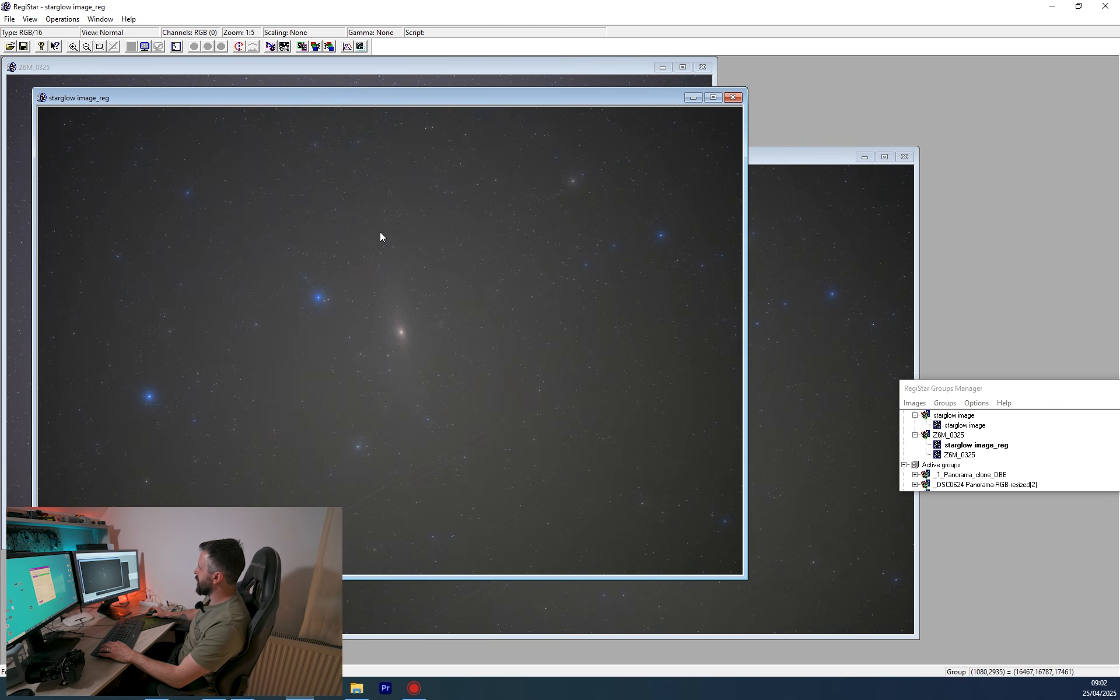
Step: Save the registered star-glow image to the desktop as the TIFF file starglow image_reg
left_click(23, 47)
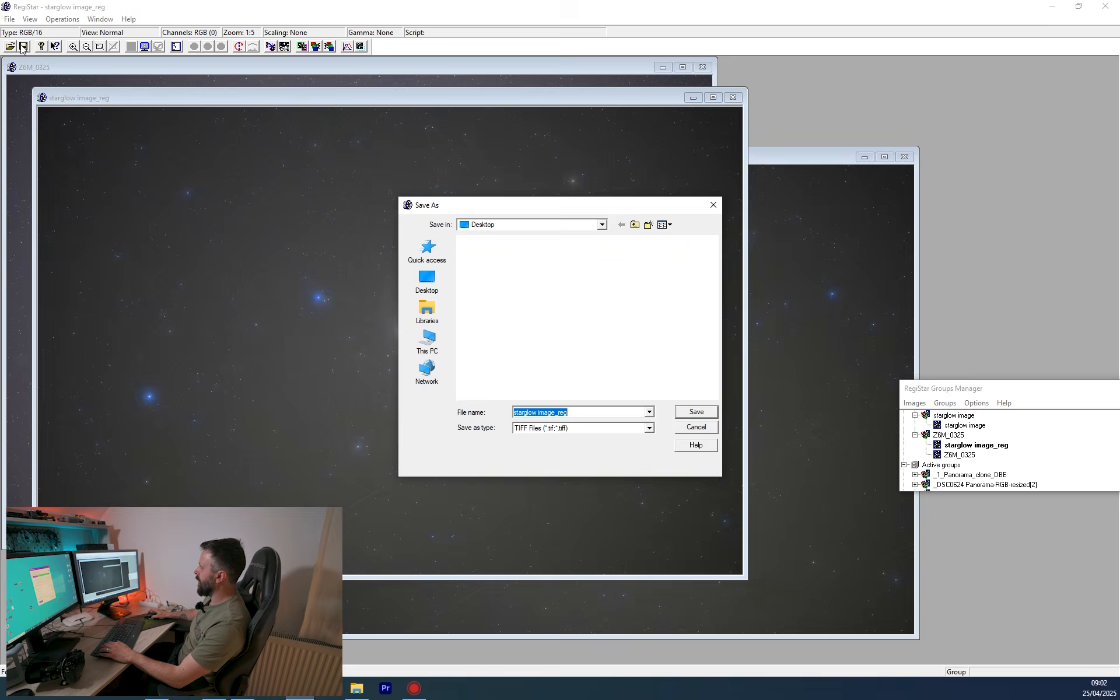
left_click(430, 283)
left_click(696, 412)
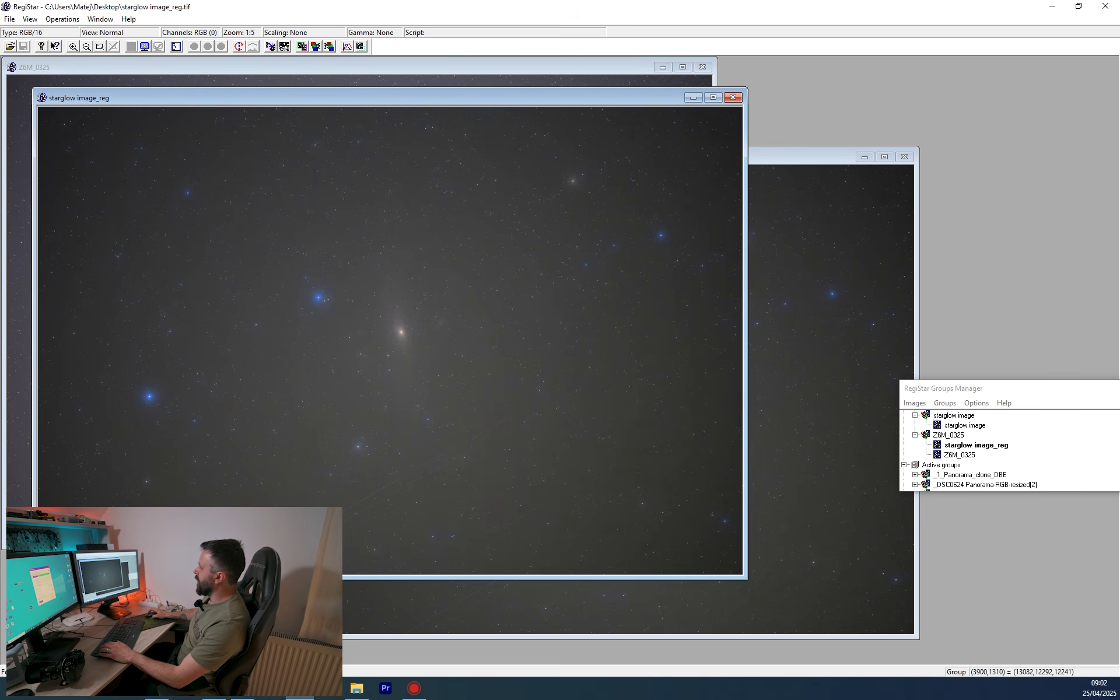
Step: Switch to PixInsight, load Z6M_0325.tif and starglow image_reg.tif, and move their image windows apart
key("alt+Tab")
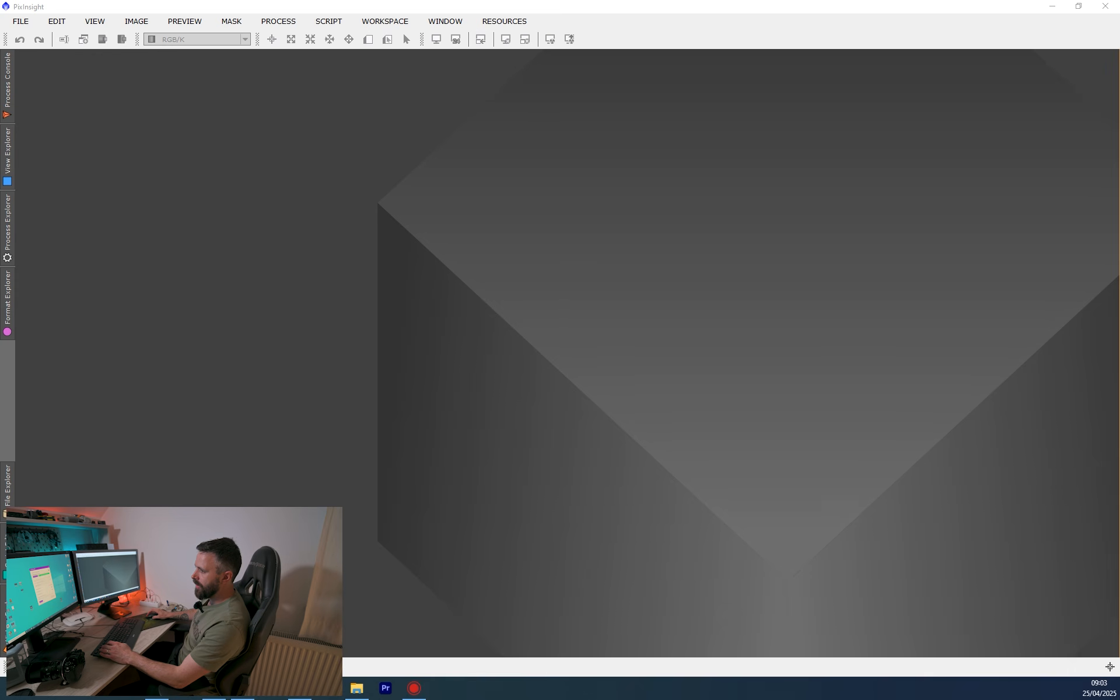
left_click_drag(1, 315, 415, 266)
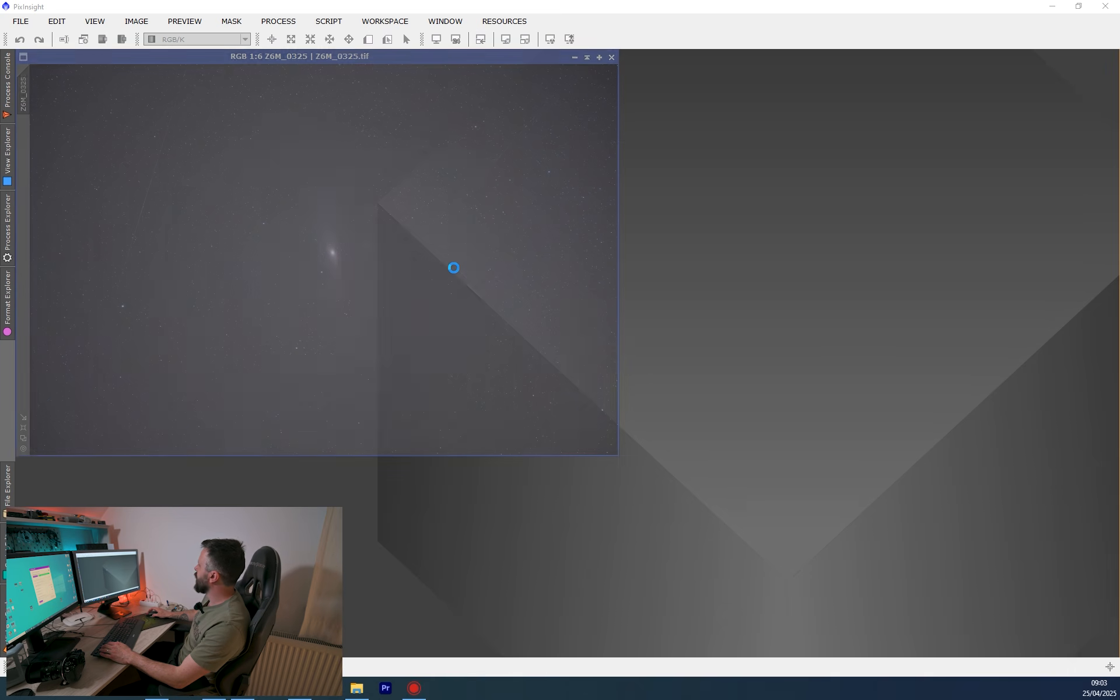
left_click(521, 57)
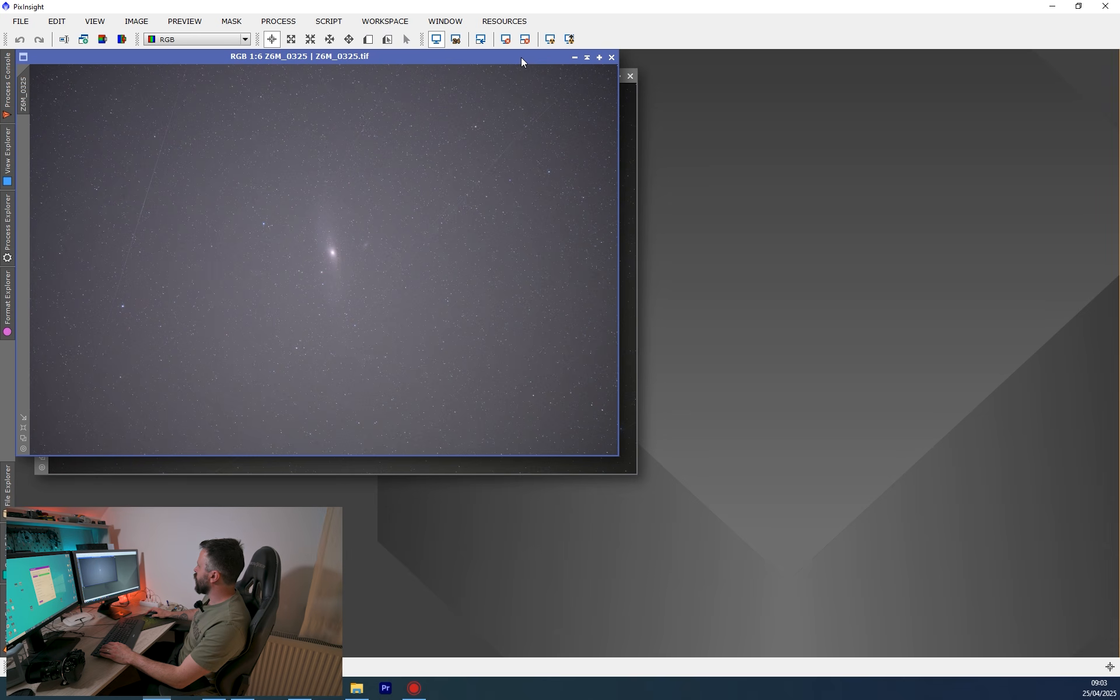
left_click(630, 143)
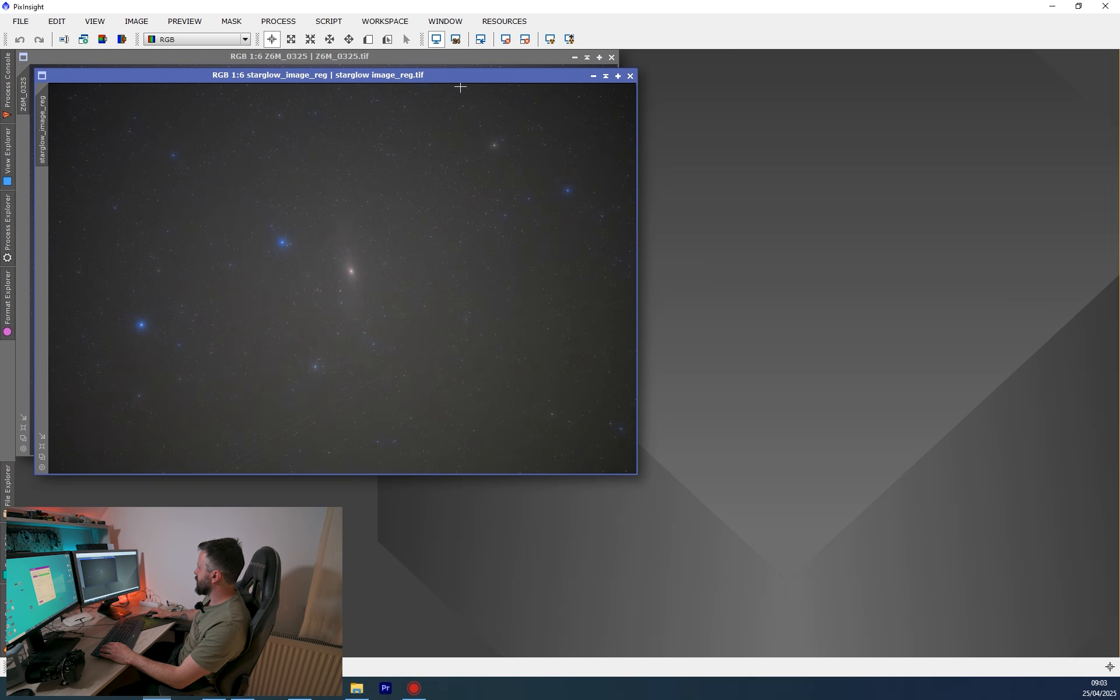
left_click_drag(458, 83, 862, 217)
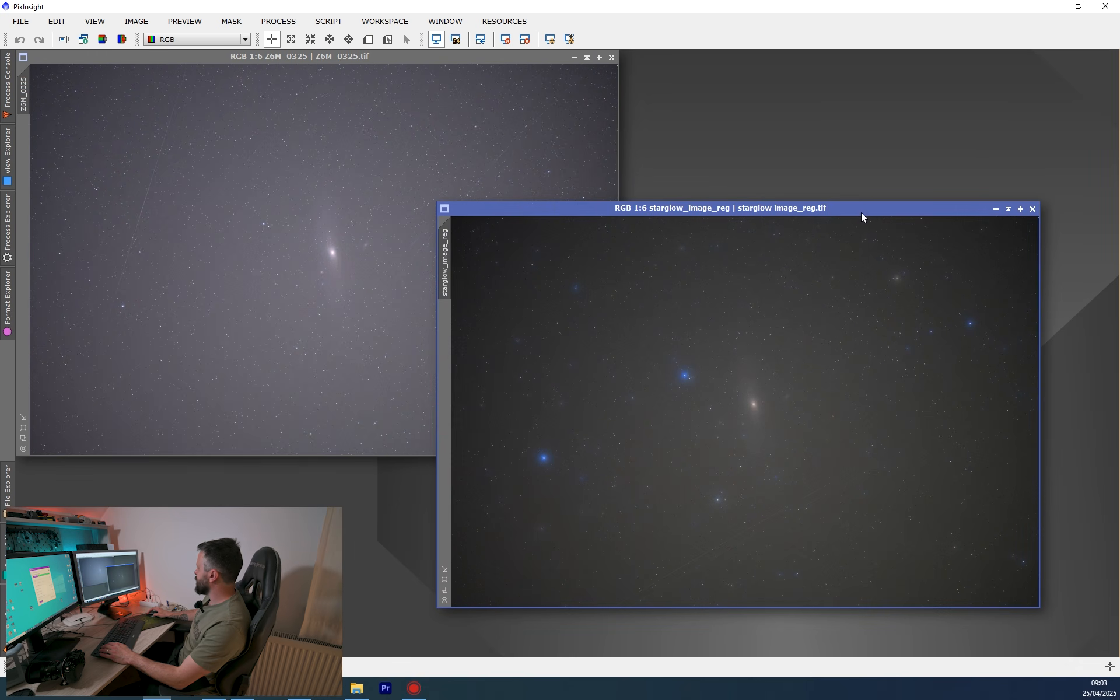
Step: Run StarXTerminator on starglow_image_reg and Z6M_0325 with Generate Star Image and Large Overlap enabled
left_click(12, 232)
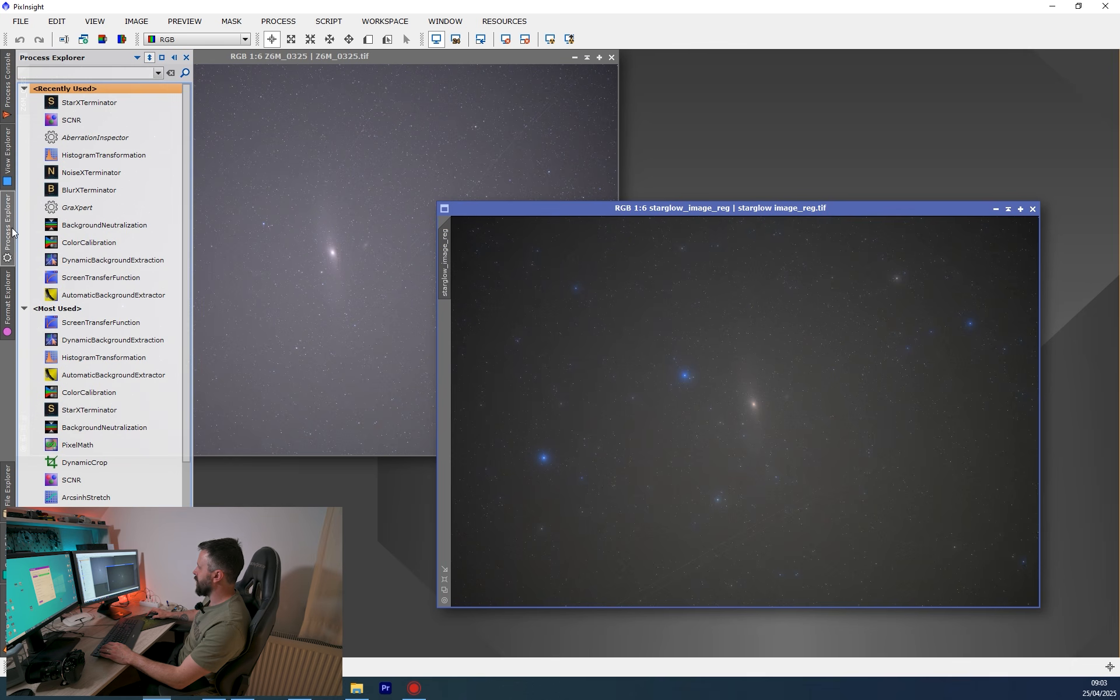
double_click(120, 105)
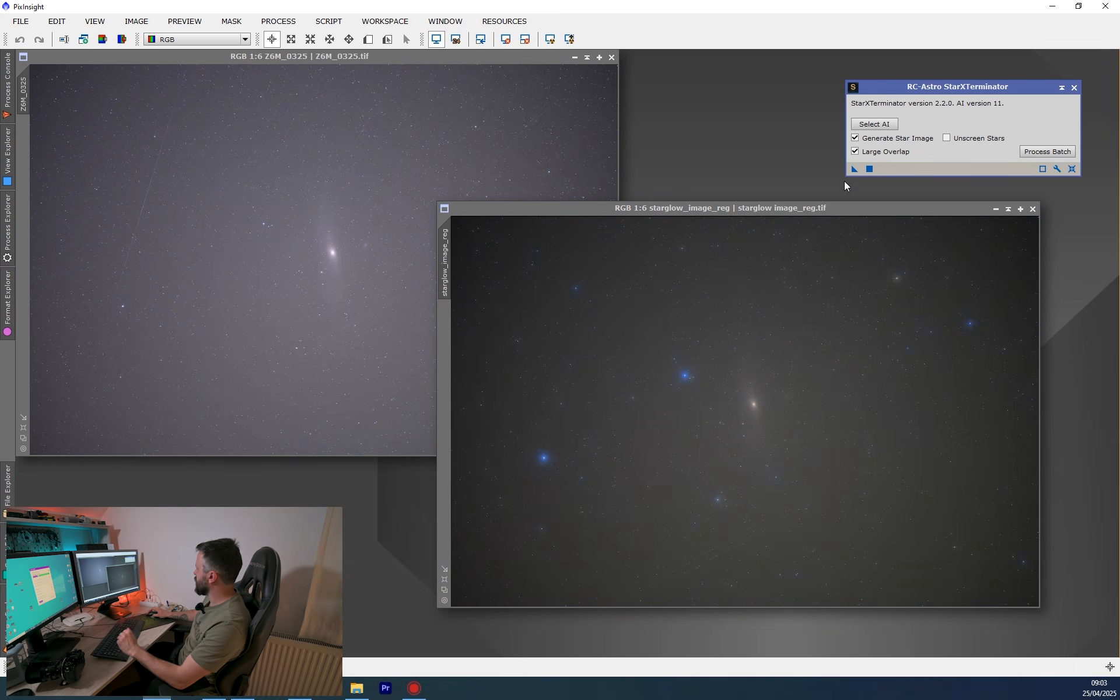
left_click_drag(854, 169, 740, 325)
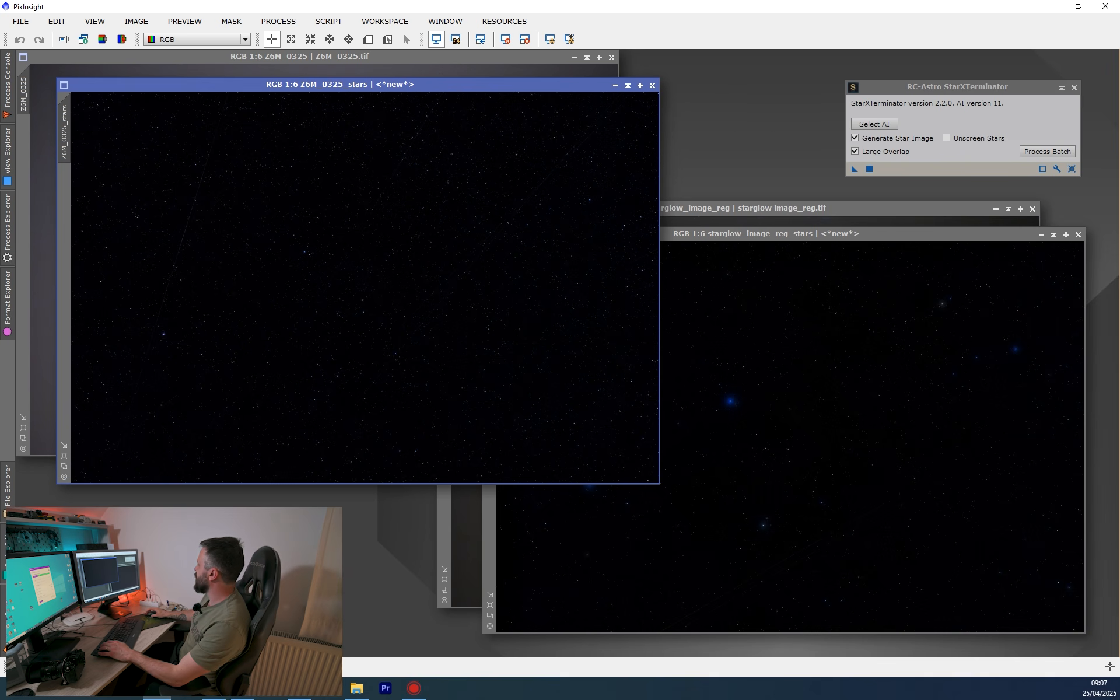
Step: Check the star-glow star layer and its starless version, and close starless starglow_image_reg without saving
left_click(847, 236)
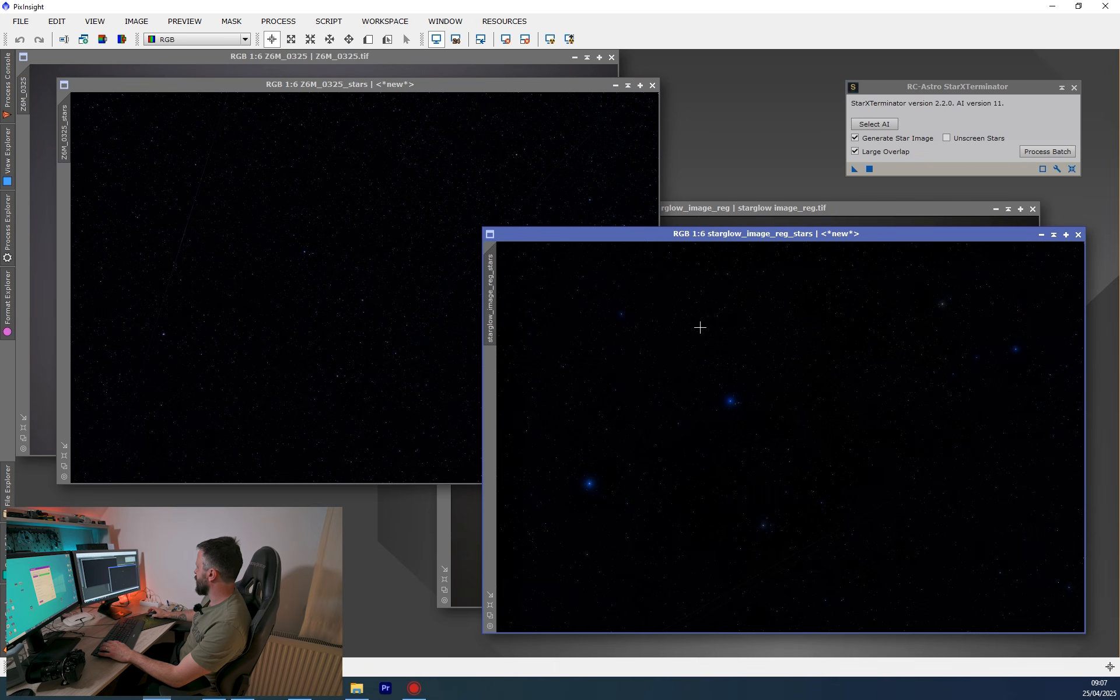
left_click(842, 209)
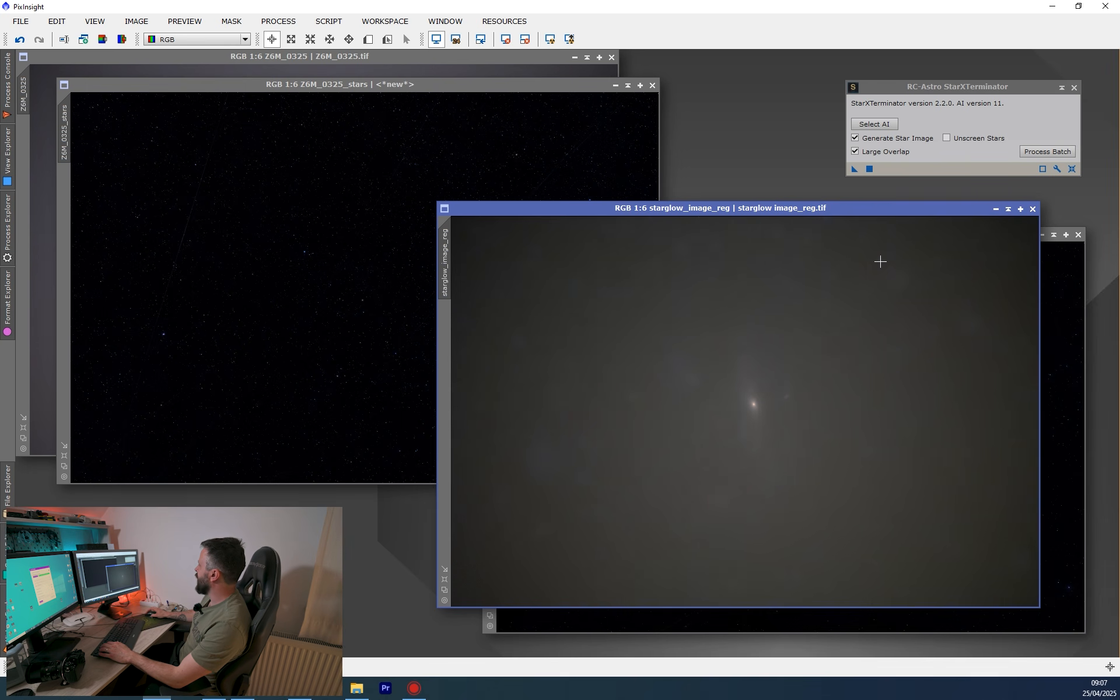
left_click(1032, 209)
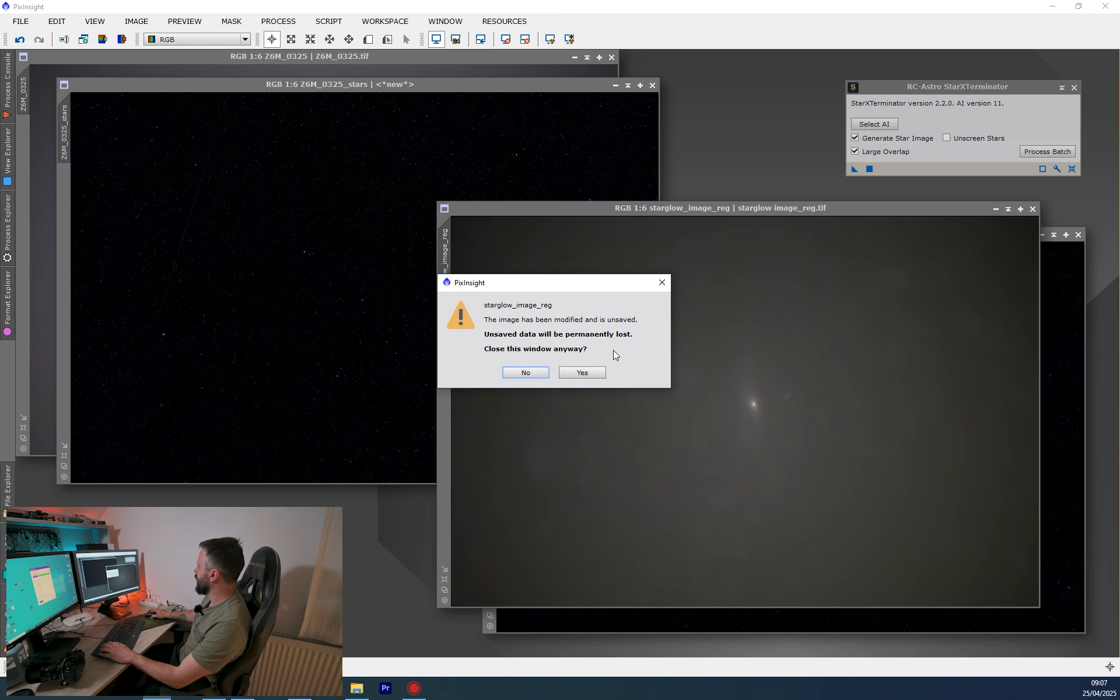
left_click(596, 373)
Step: Save the starless Z6M_0325 image to the desktop as a TIFF named "sky BG" and minimize its window
left_click(423, 183)
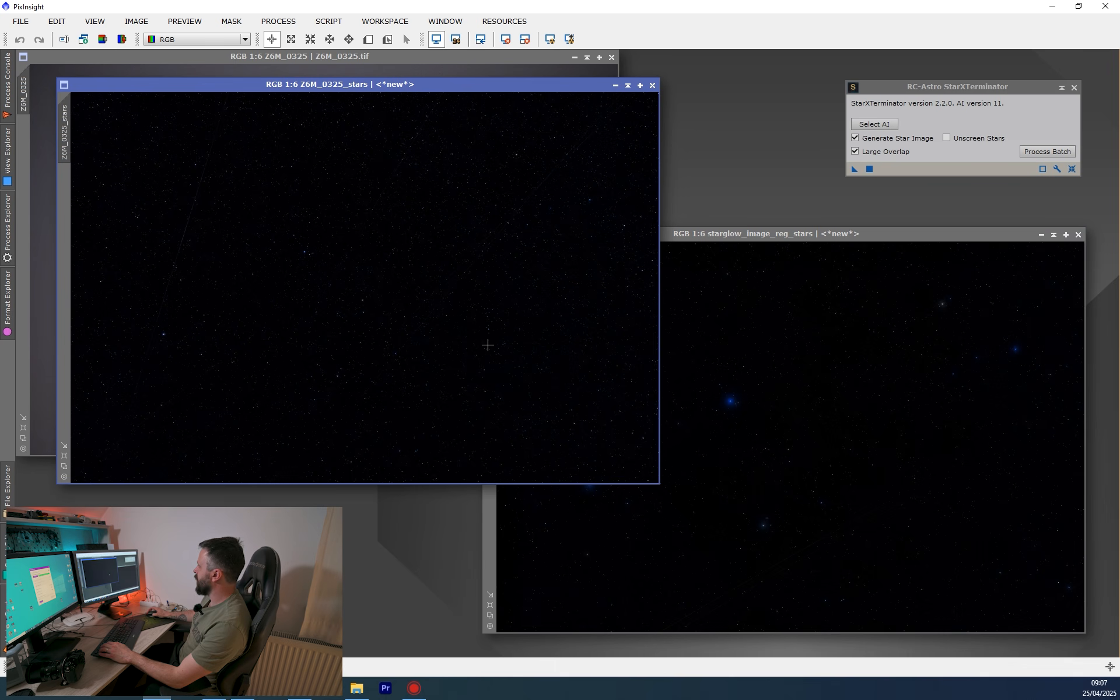
left_click(393, 58)
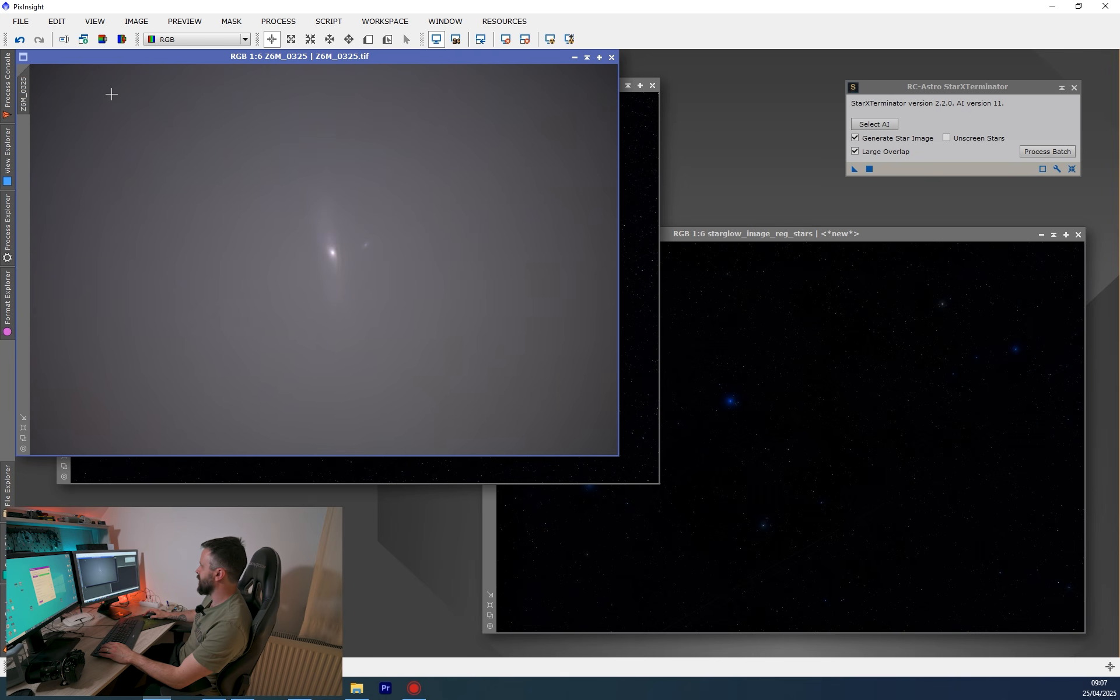
left_click(20, 21)
left_click(65, 138)
left_click(47, 306)
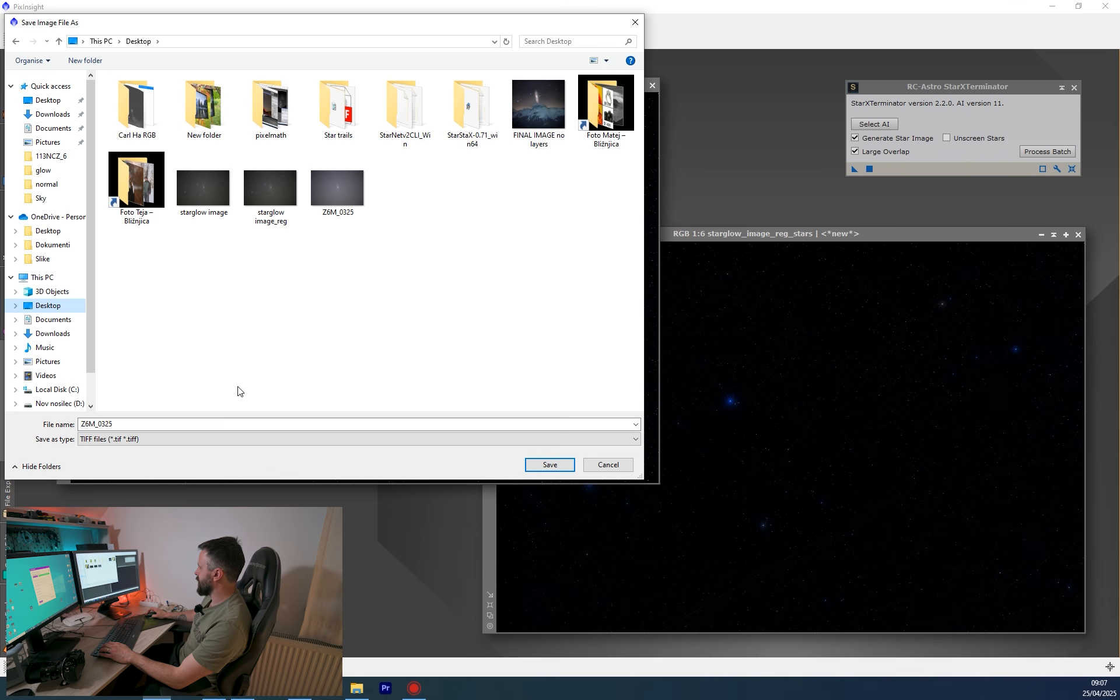
left_click(207, 424)
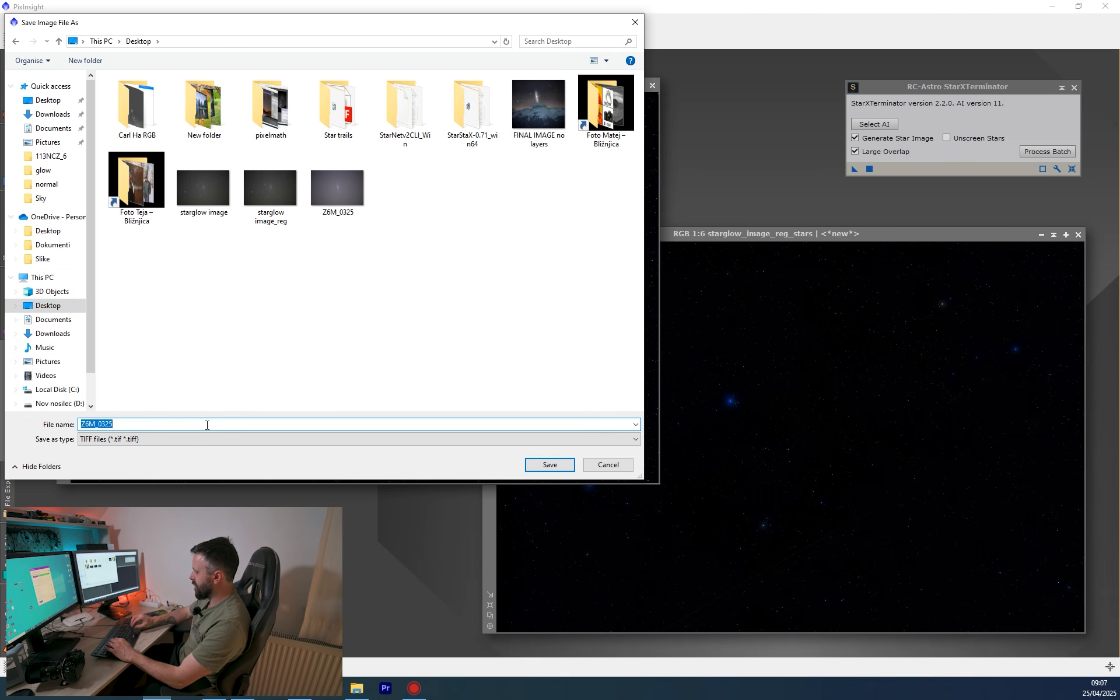
type("sky")
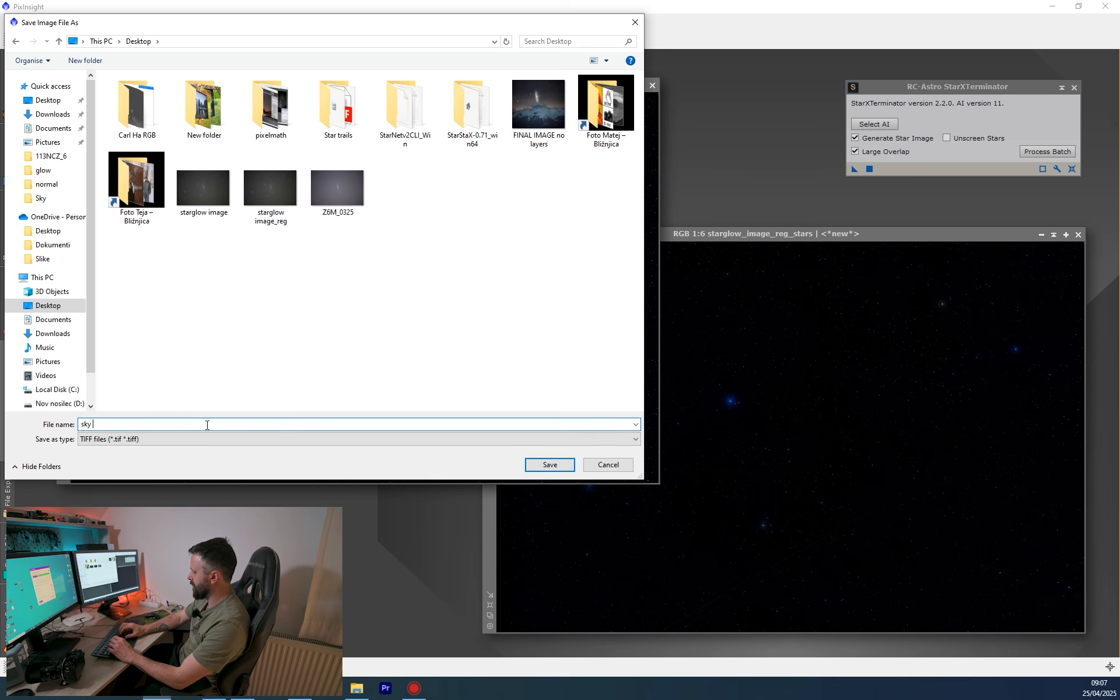
type(" bg")
key("Return")
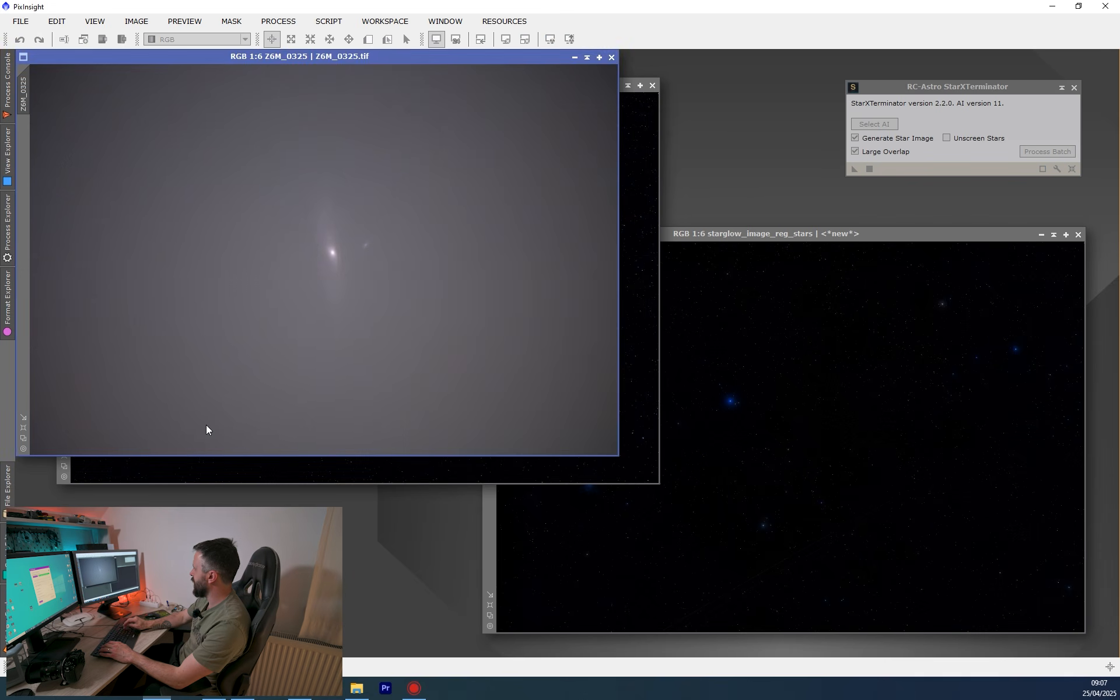
left_click(615, 534)
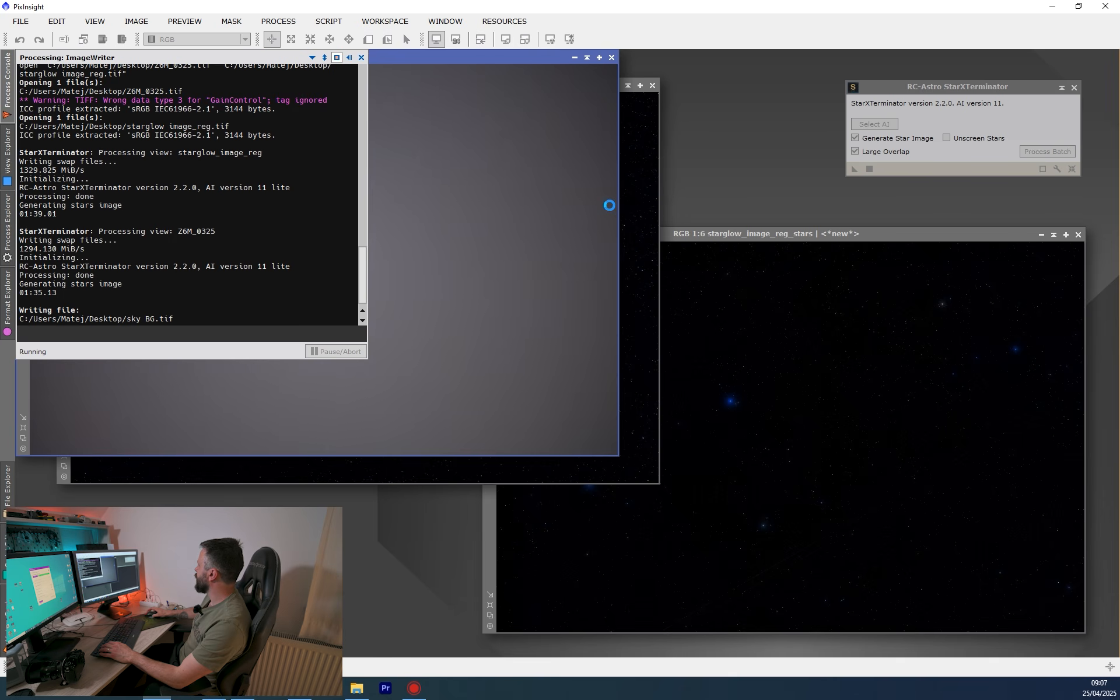
left_click(574, 57)
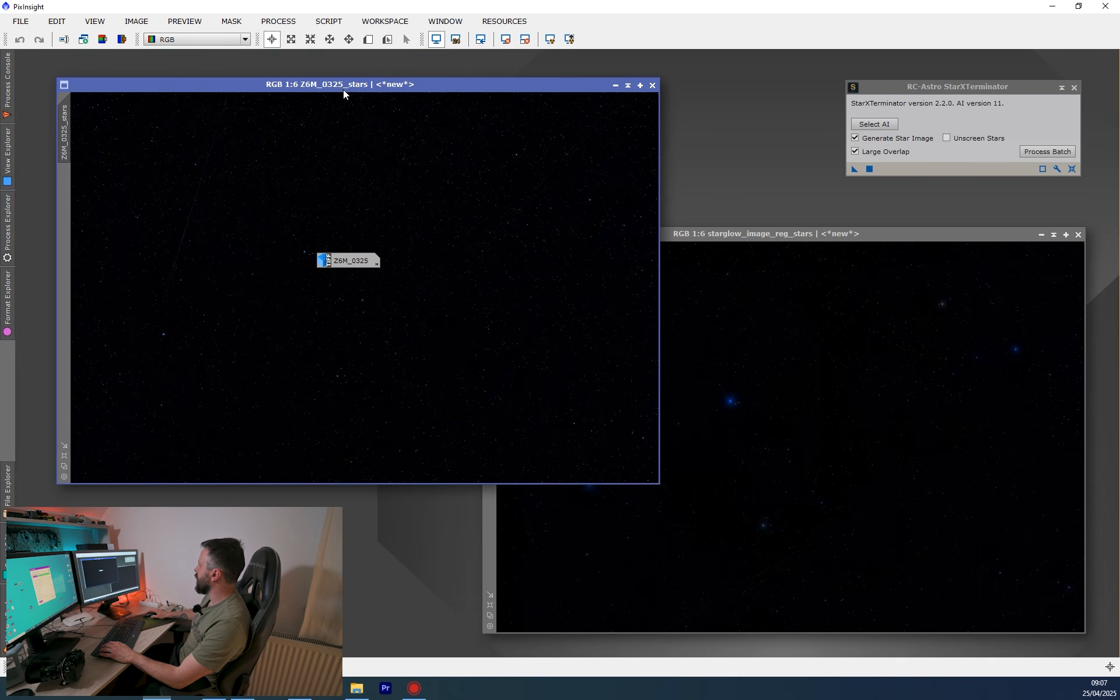
Step: Save the Z6M_0325_stars image to the desktop as a TIFF file named "stars normal"
left_click(26, 23)
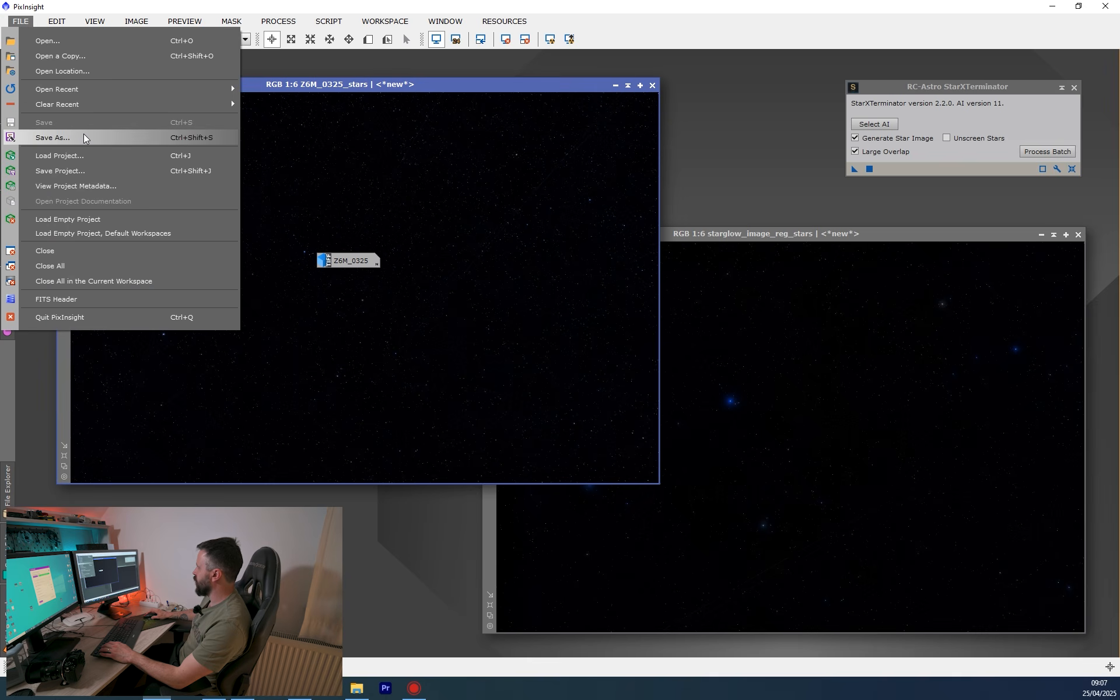
left_click(85, 138)
type("stars normal")
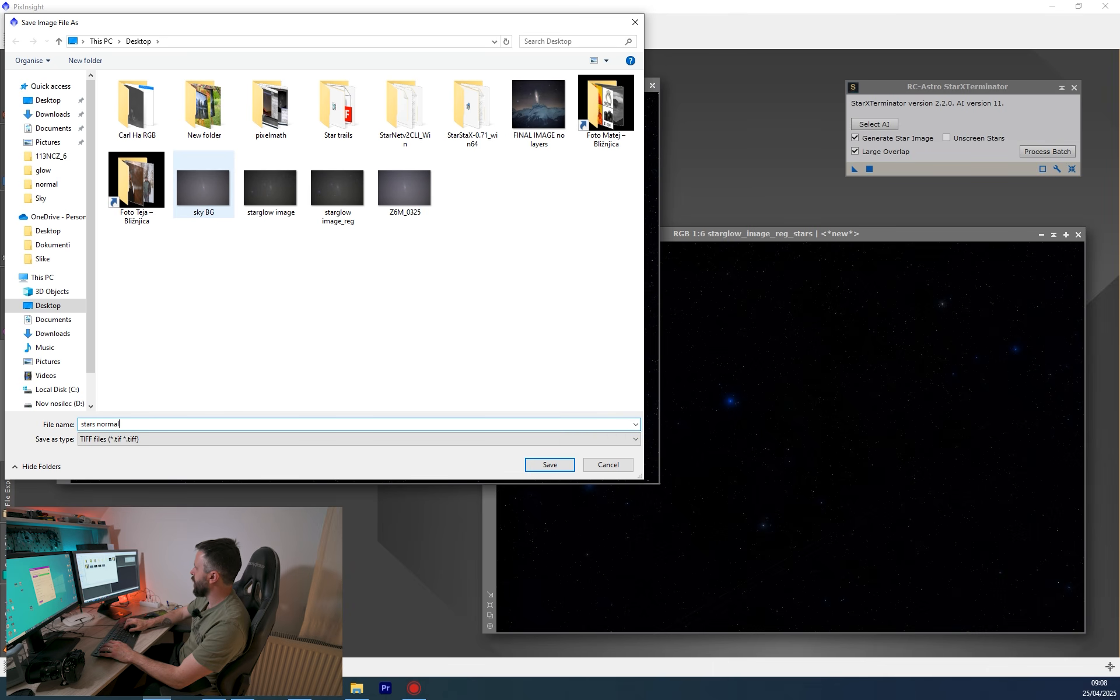
key("Return")
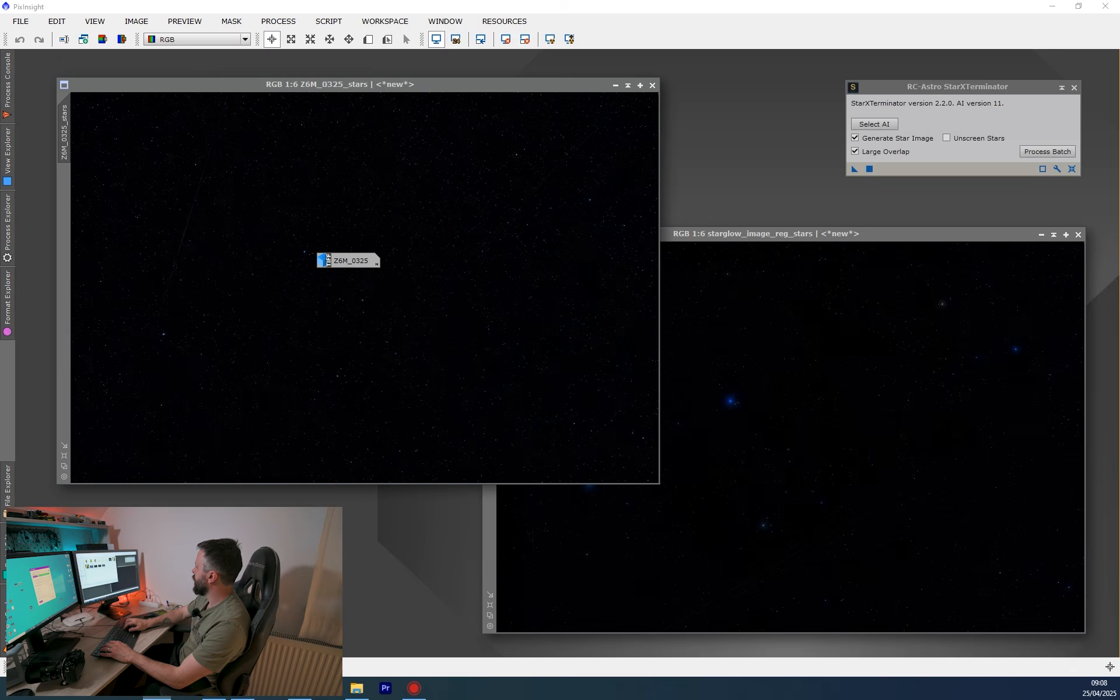
left_click(618, 538)
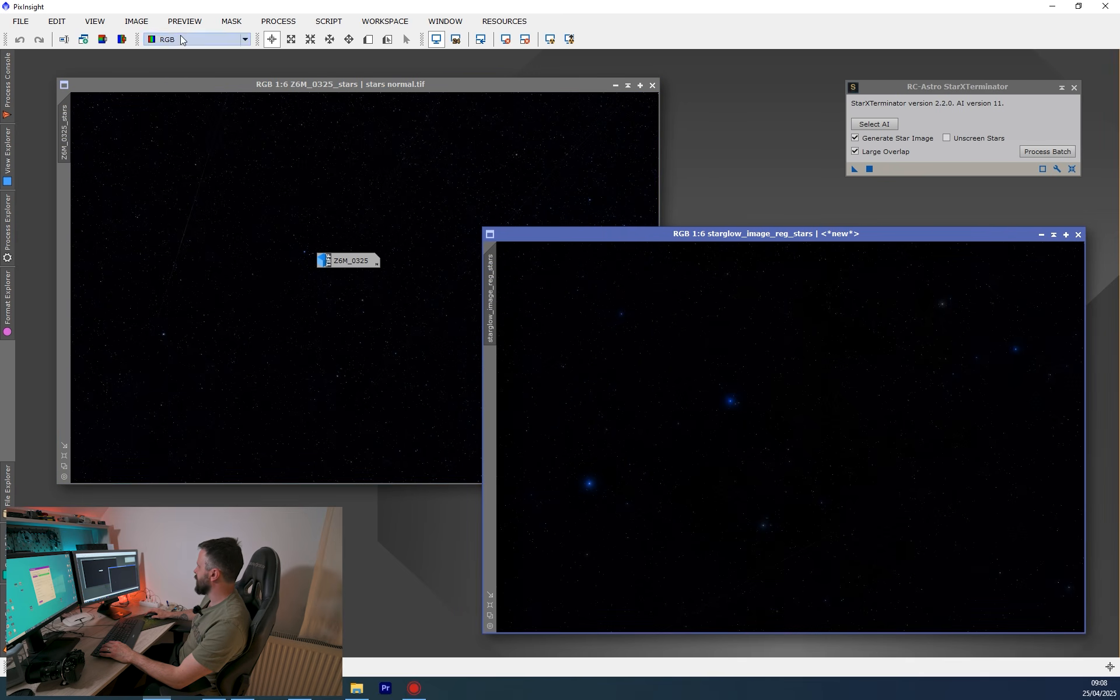
Step: Save the starglow_image_reg_stars image to the desktop as a TIFF file named "stars glow"
left_click(20, 21)
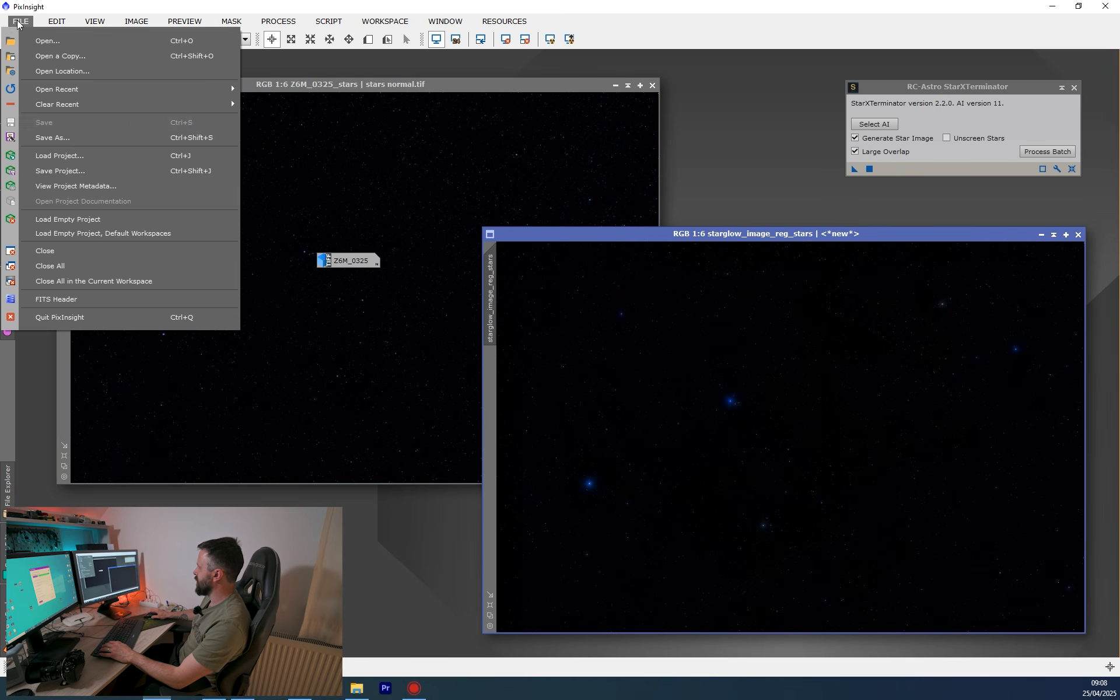
left_click(79, 135)
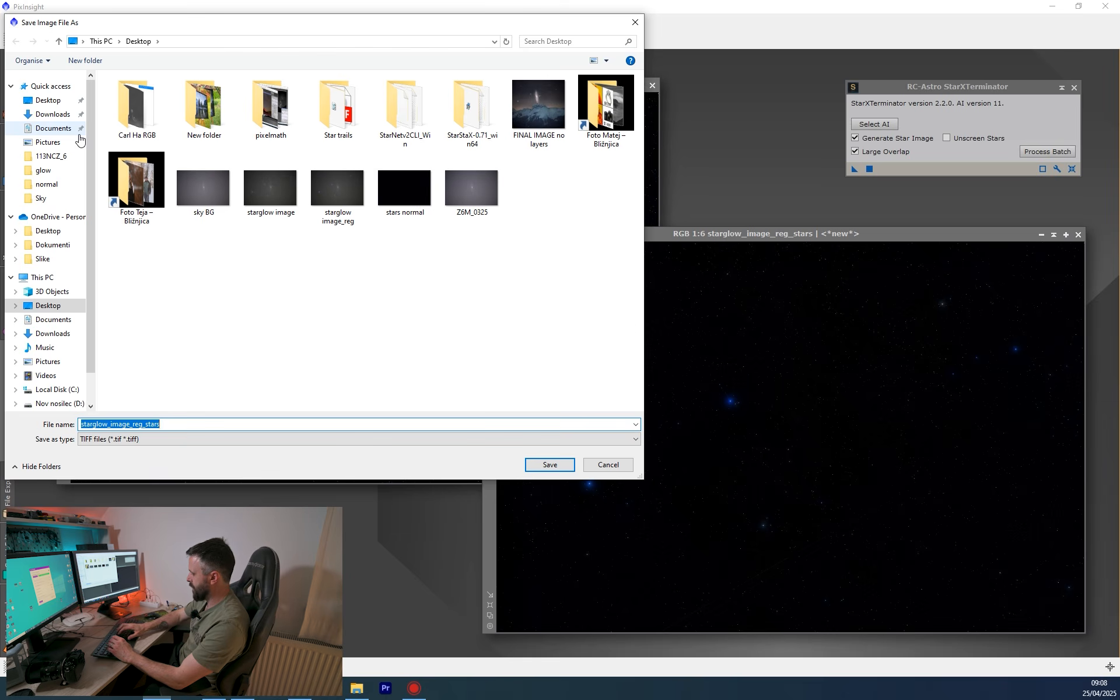
type("stars glow")
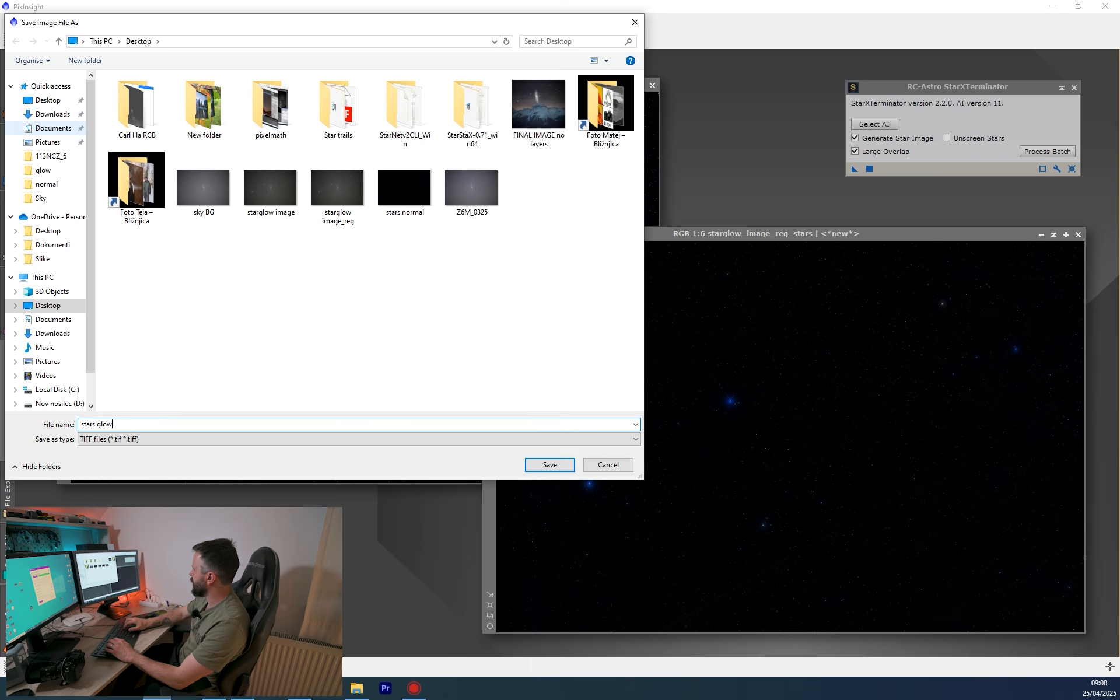
key("Return")
left_click(605, 535)
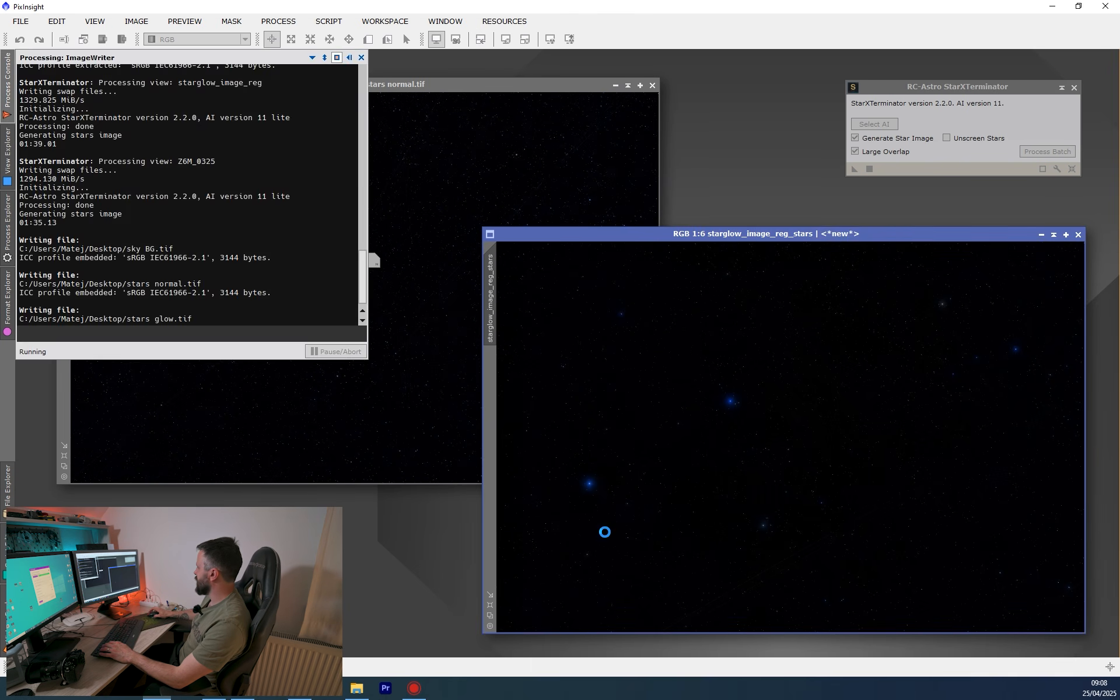
Step: Switch to Photoshop and open sky BG.tif, stars normal.tif and stars glow.tif as separate documents
left_click(243, 688)
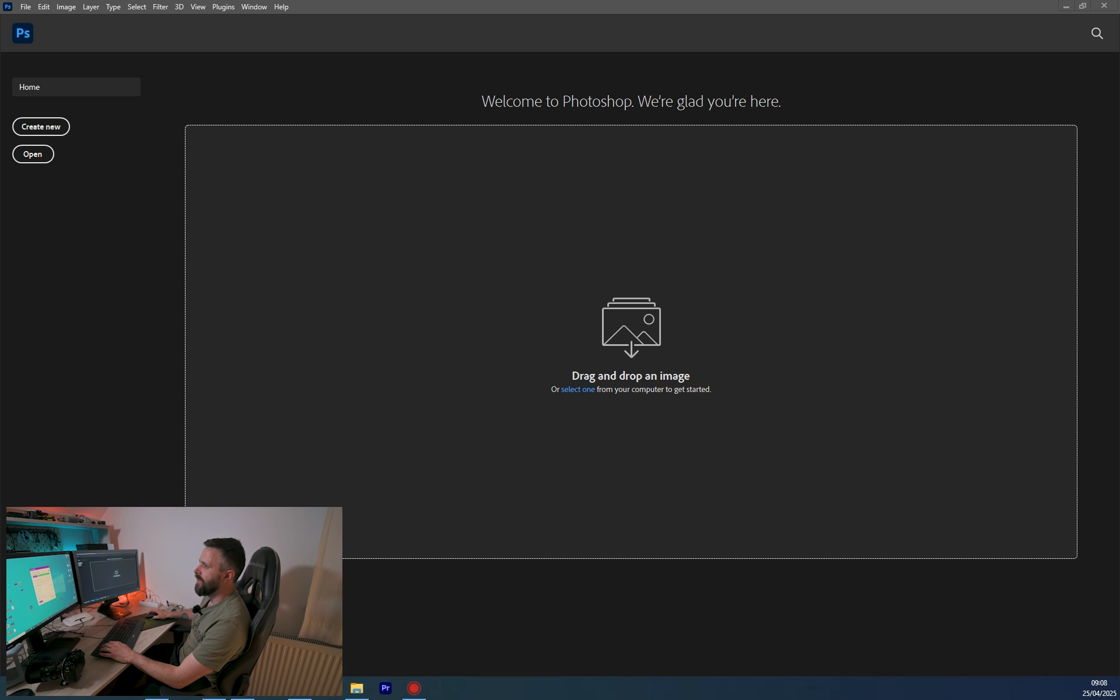
left_click_drag(0, 245, 463, 241)
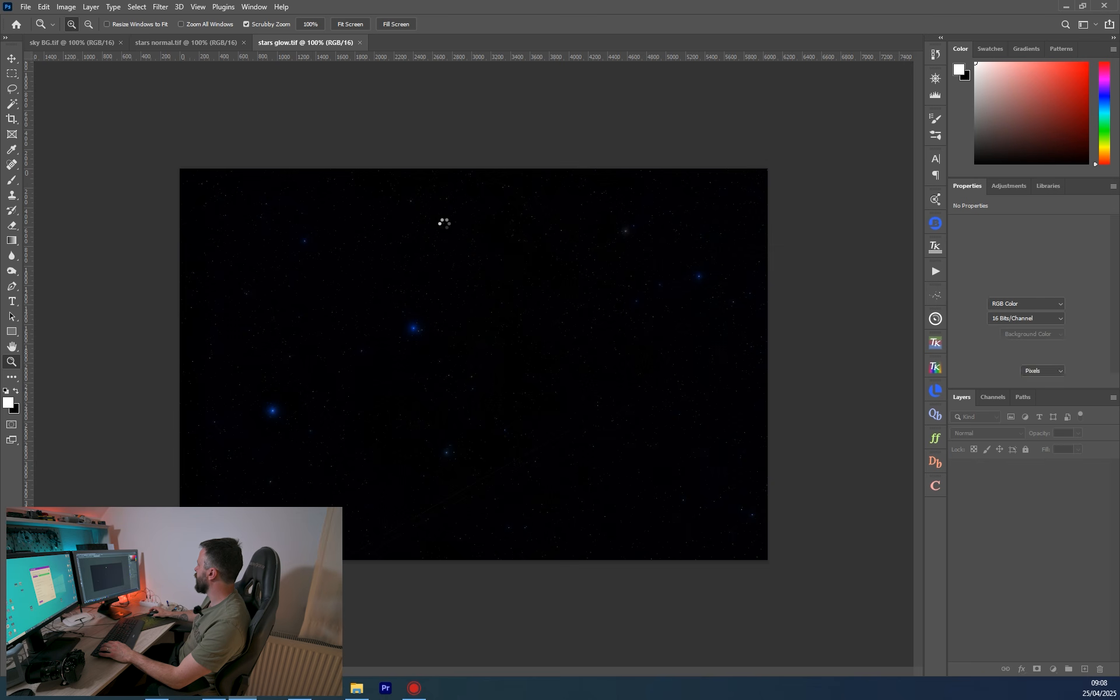
Step: Look through the sky BG, stars normal and stars glow documents to compare their contents
left_click(82, 43)
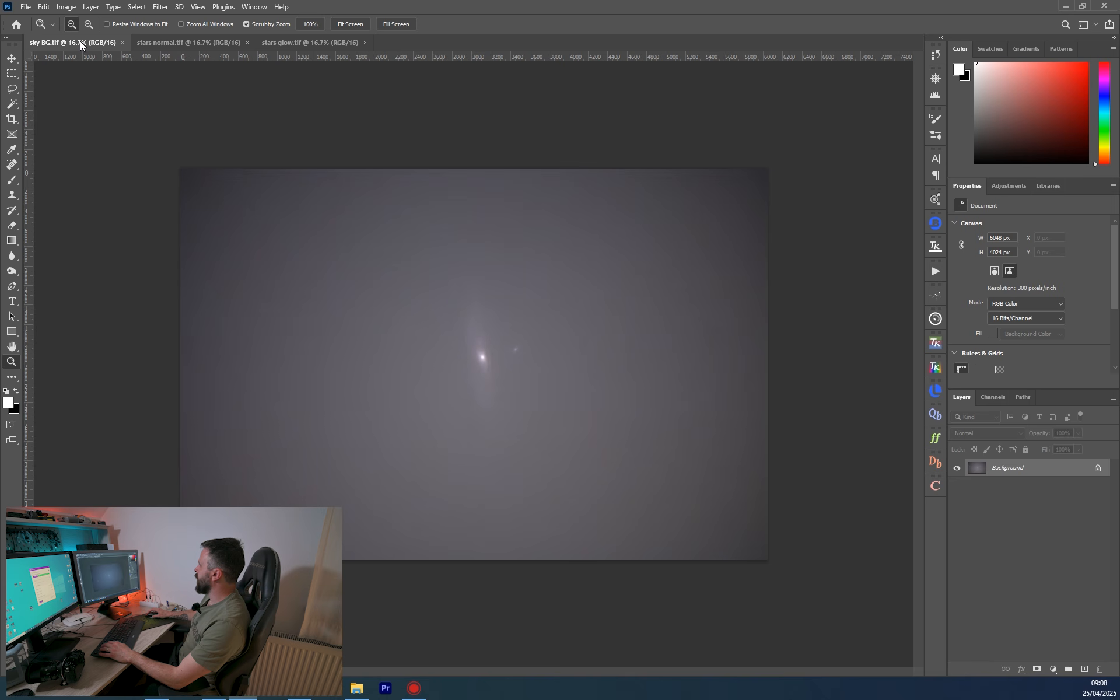
left_click(194, 44)
left_click(311, 43)
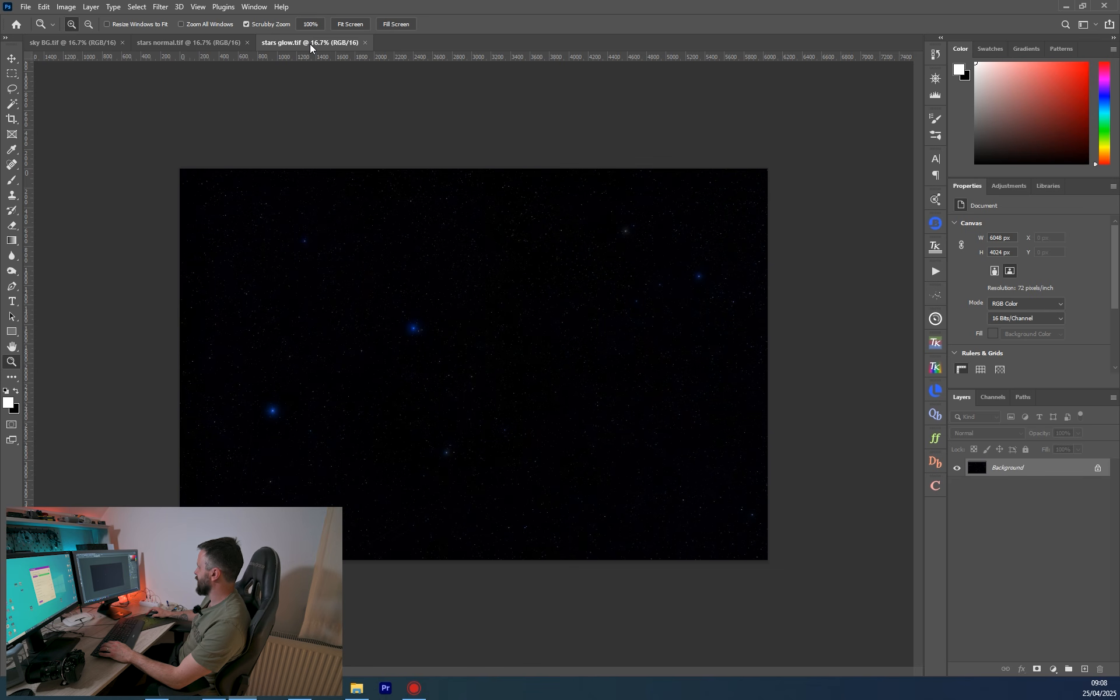
left_click(193, 43)
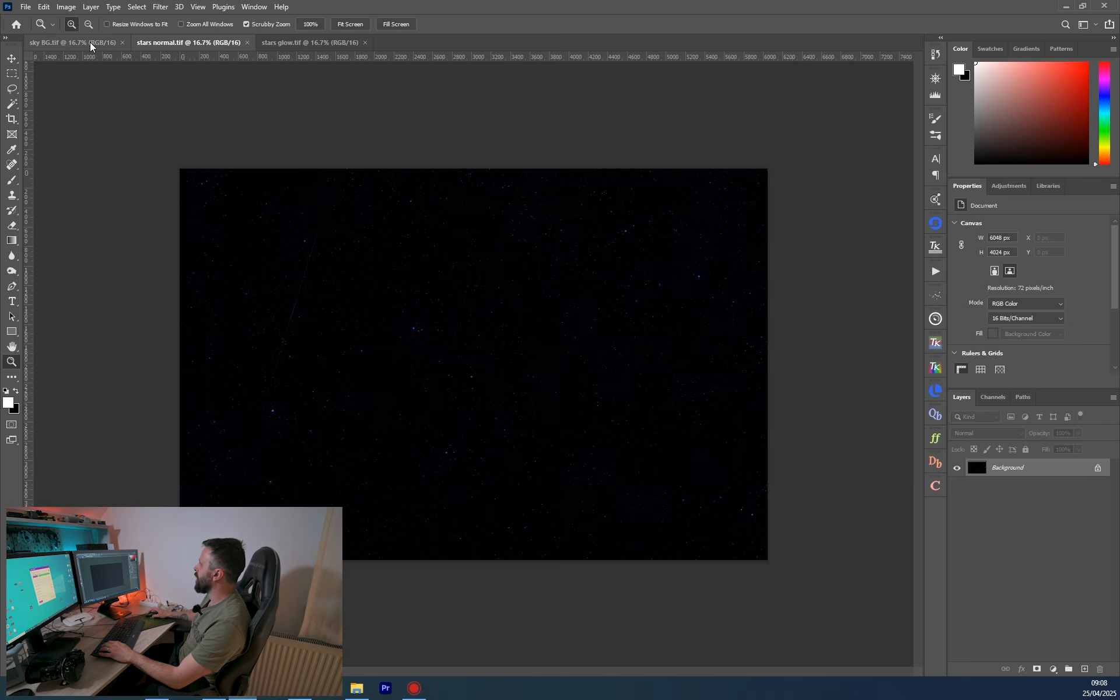
left_click(88, 43)
left_click(194, 44)
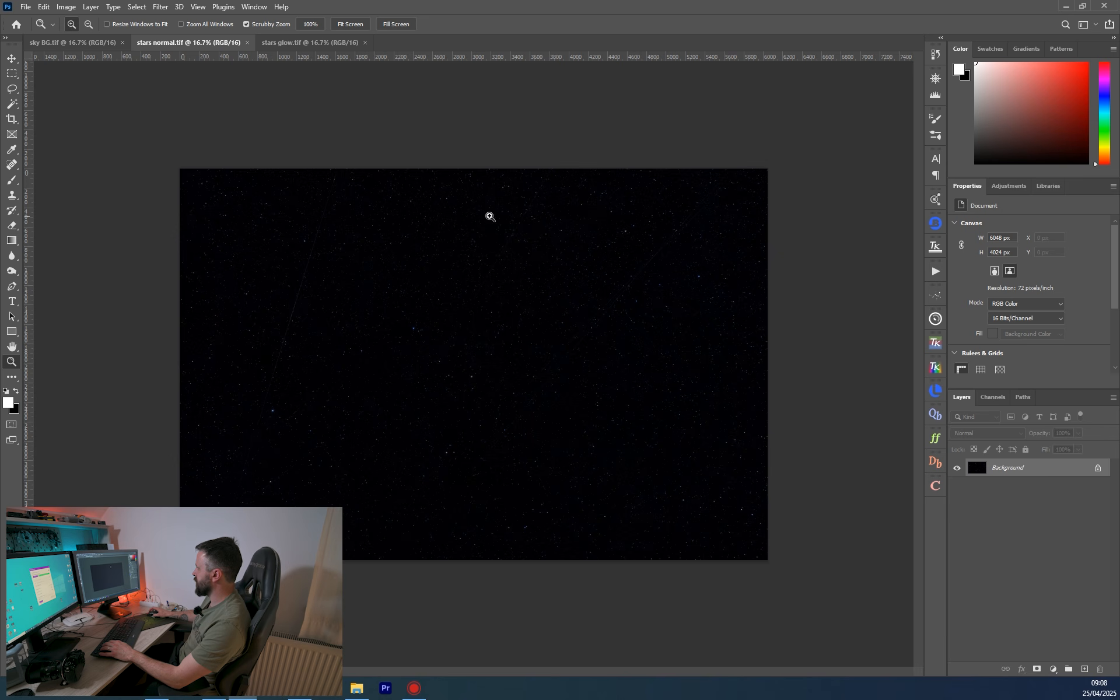
left_click(61, 43)
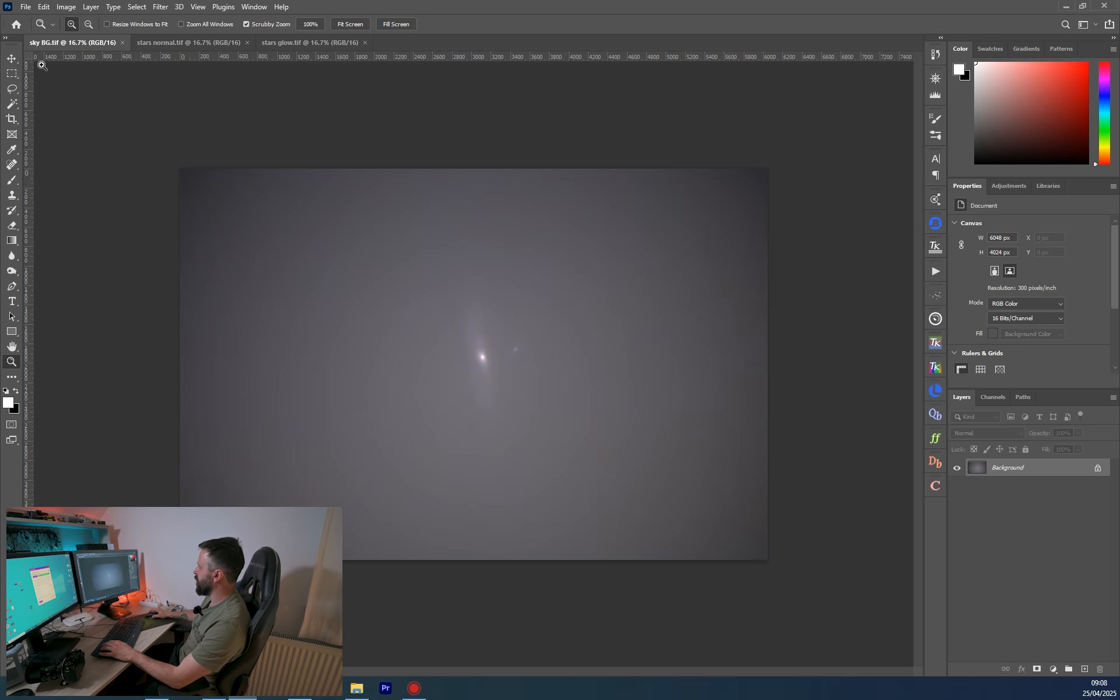
Step: Unlock the background of stars normal.tif and copy it into sky BG.tif as a layer above the sky, aligned with the canvas
left_click(175, 43)
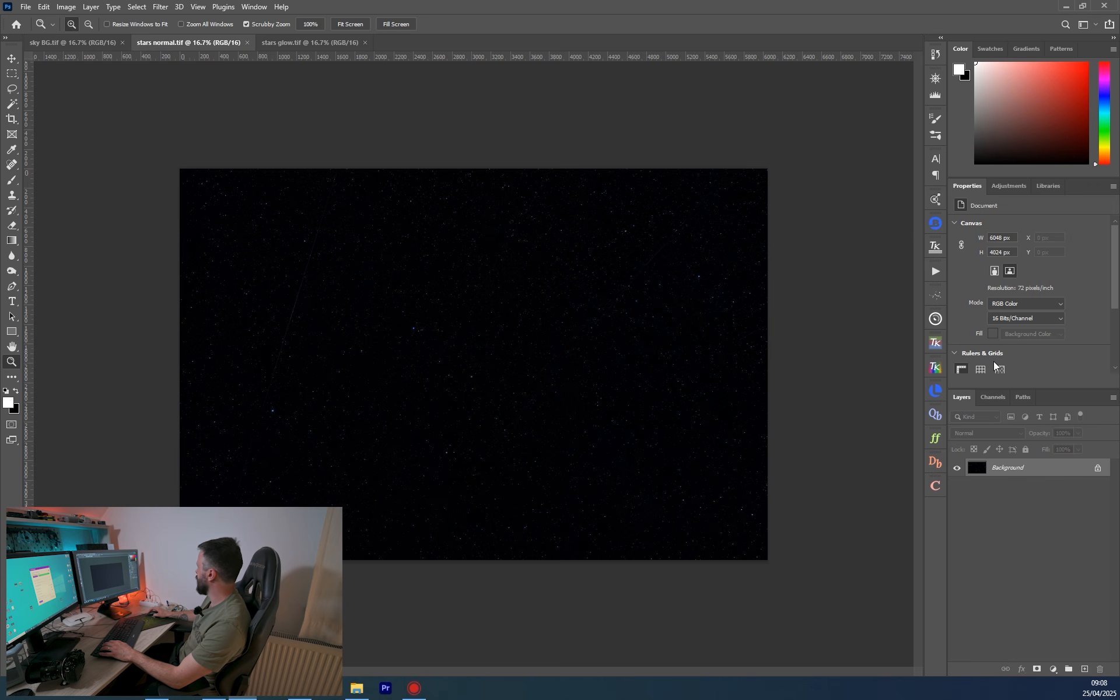
left_click(1098, 468)
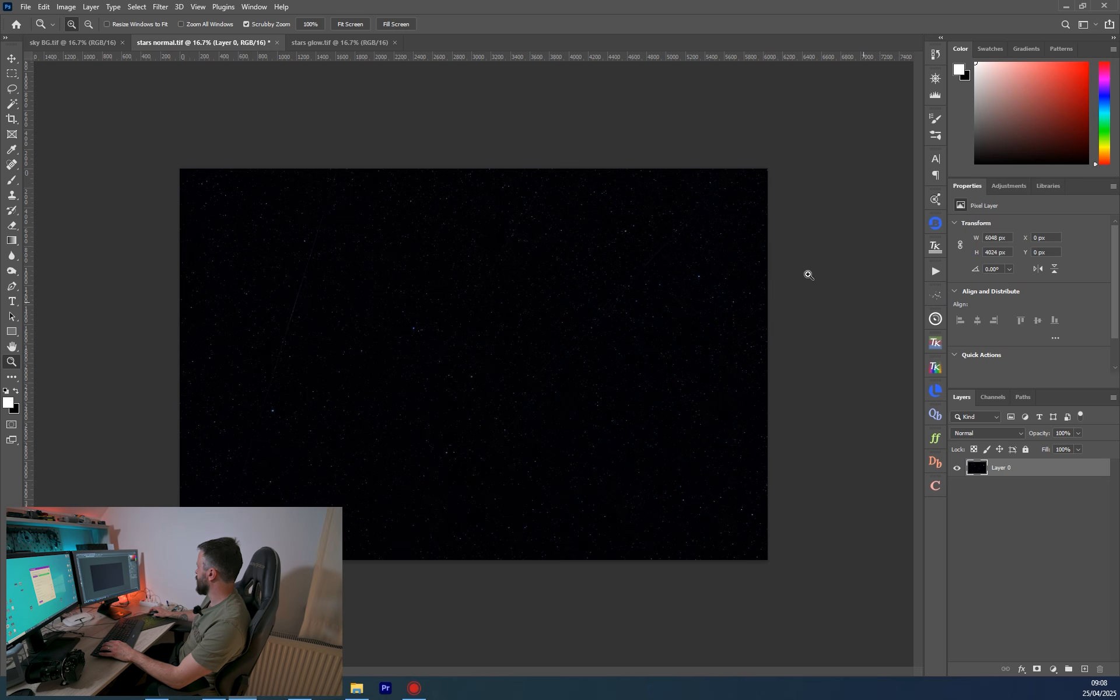
left_click(11, 59)
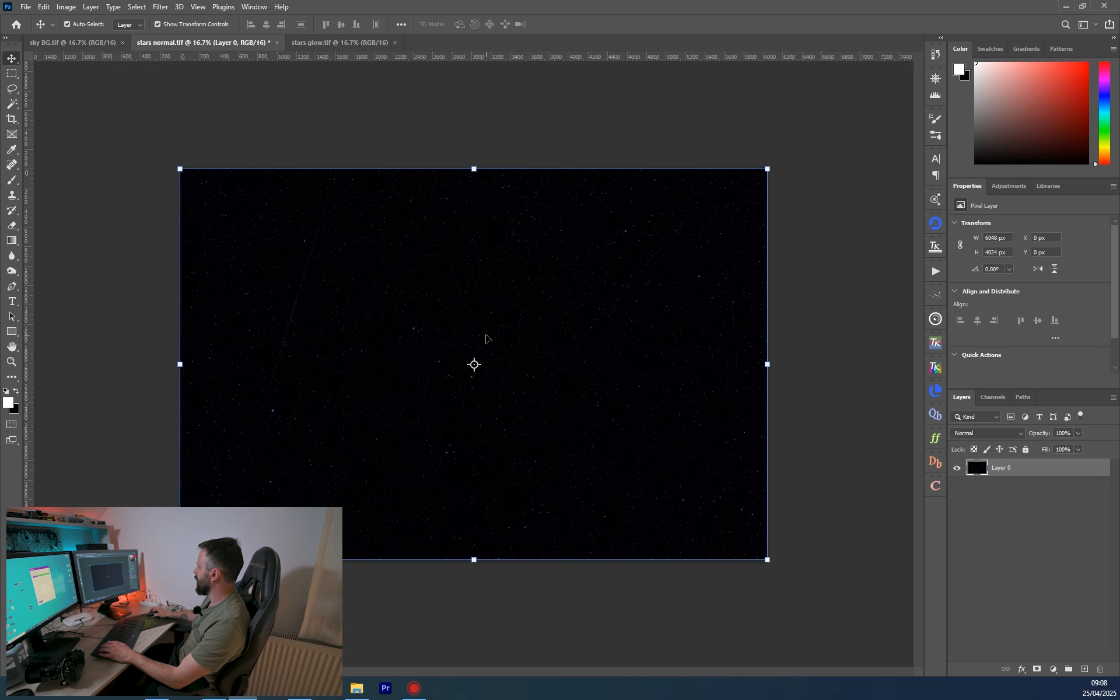
left_click_drag(485, 338, 363, 324)
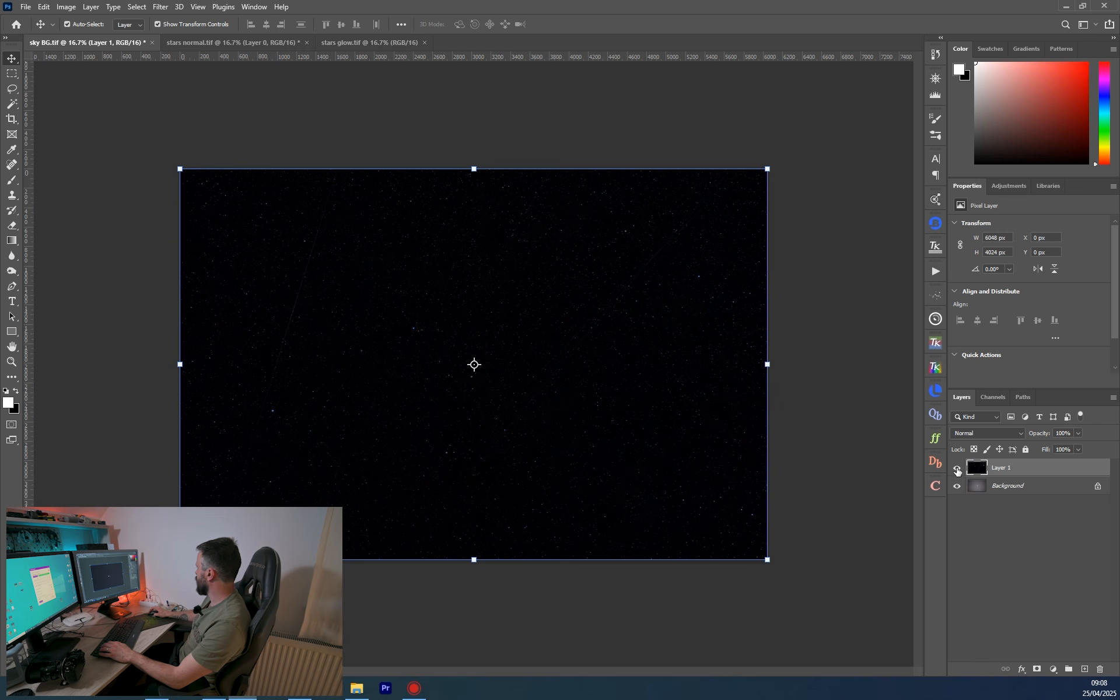
left_click(957, 468)
left_click(956, 468)
Step: Set the normal stars layer's blend mode to Screen and compare the image with that layer hidden and shown
left_click(1021, 433)
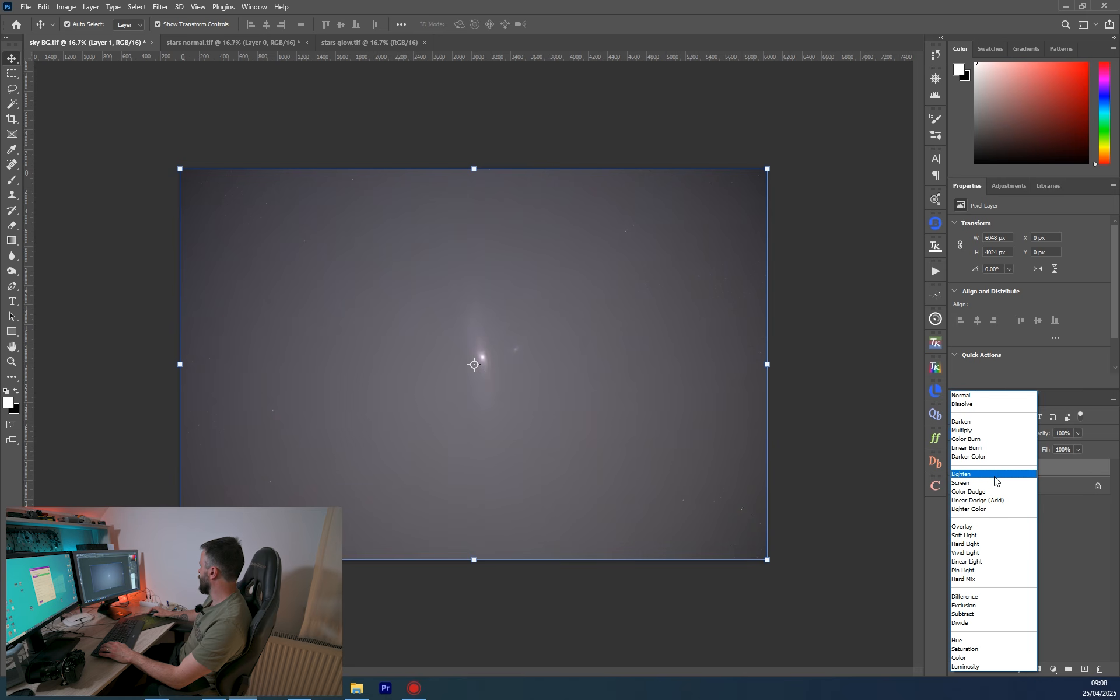
left_click(992, 483)
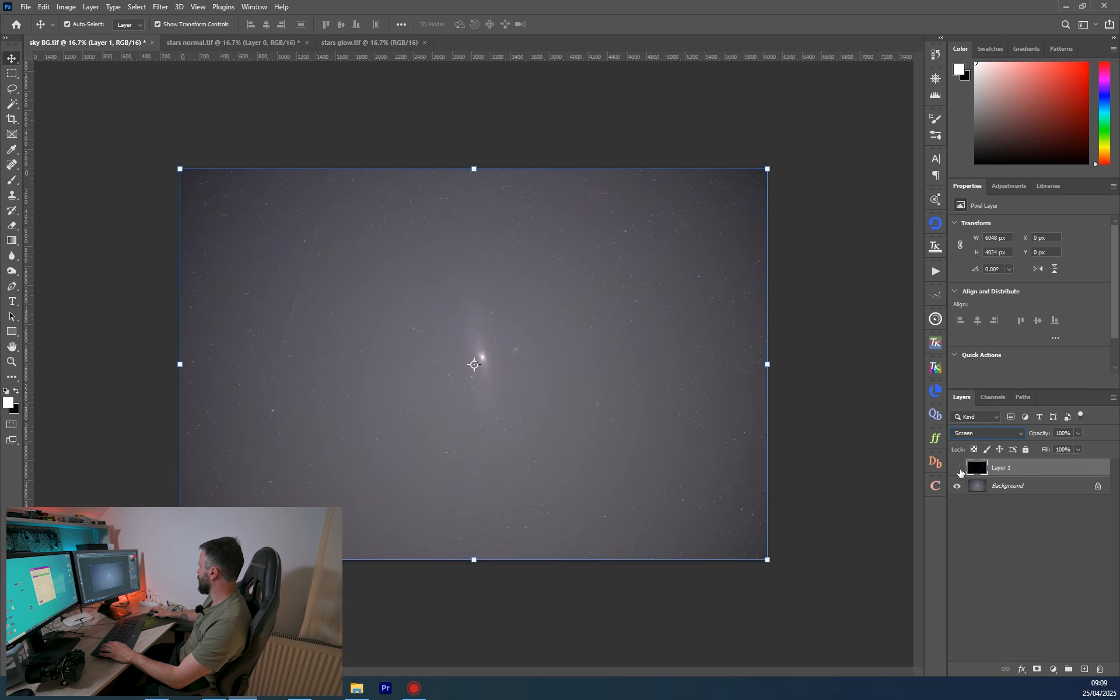
left_click(960, 471)
left_click(959, 472)
left_click(960, 471)
left_click(959, 472)
left_click(959, 471)
left_click(960, 471)
Step: Unlock the background of stars glow.tif and copy it into sky BG.tif as the topmost layer, aligned with the canvas
left_click(370, 43)
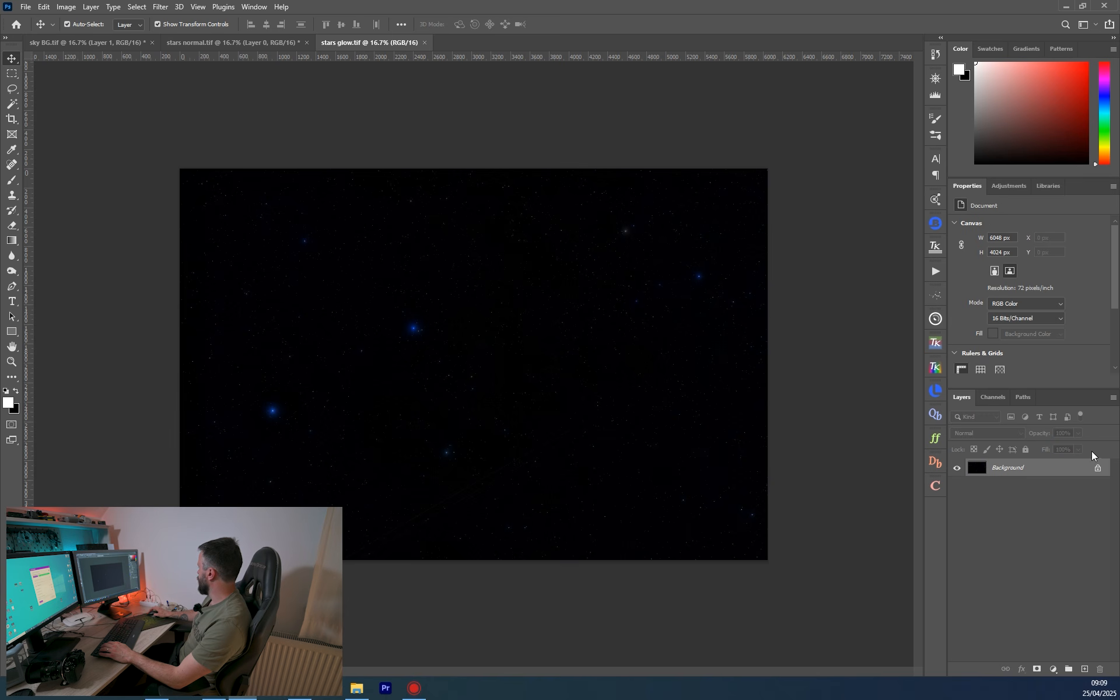
left_click(1096, 470)
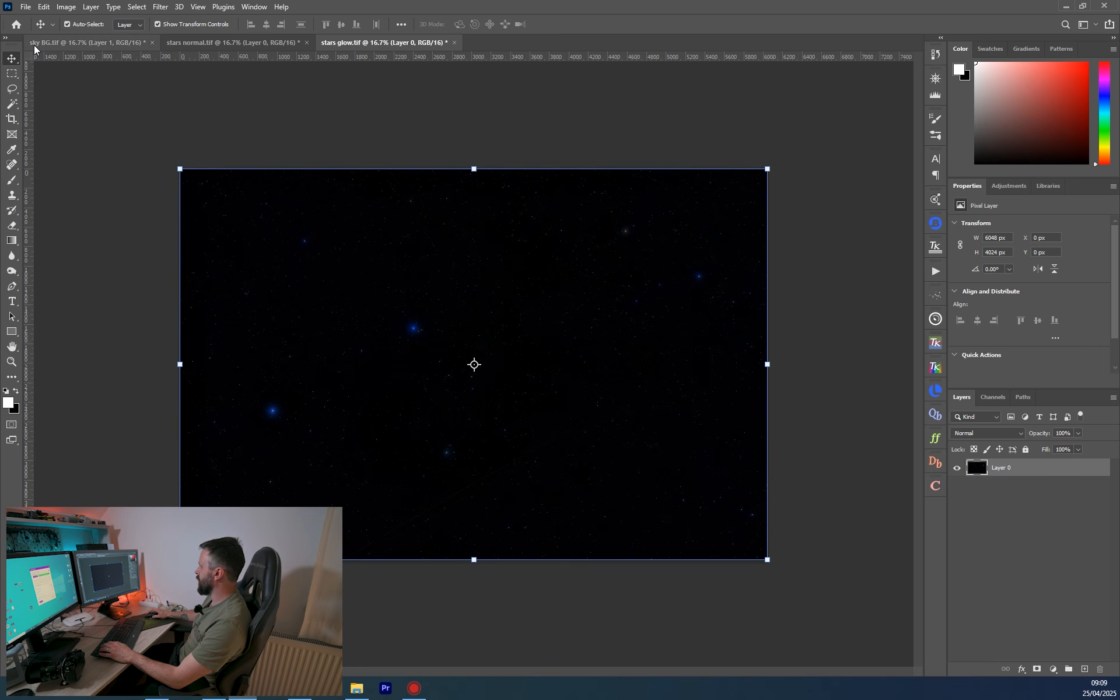
left_click_drag(500, 299, 442, 260)
Step: Set the glow stars layer's blend mode to Screen and compare the image with that layer hidden and shown
left_click(1003, 435)
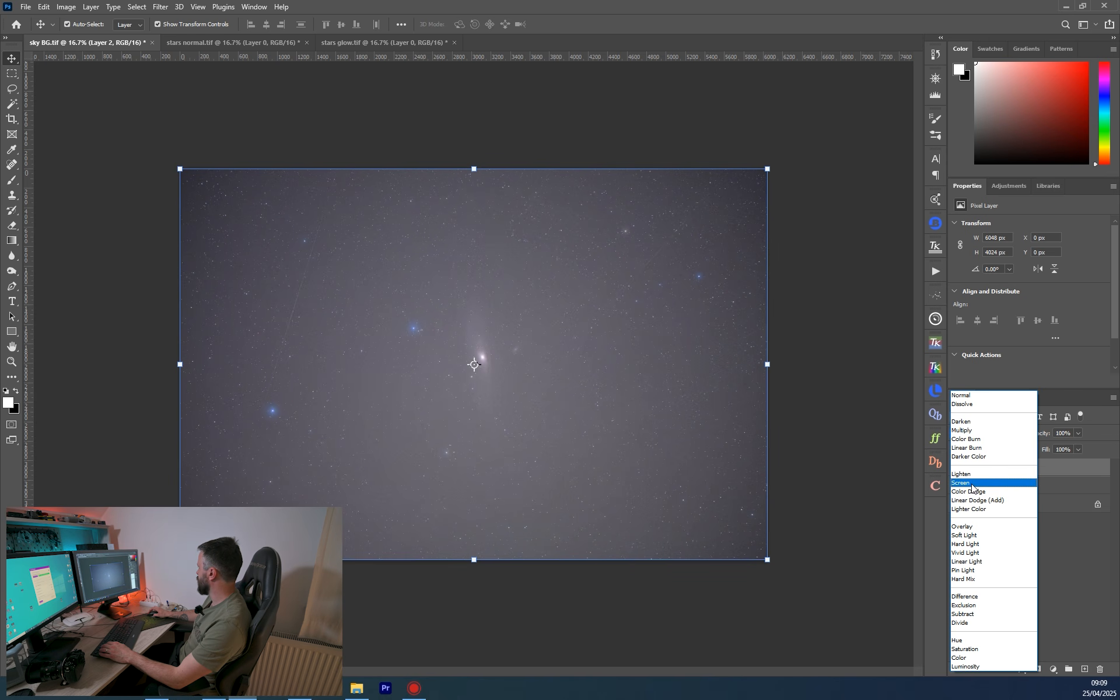
left_click(971, 483)
left_click(956, 470)
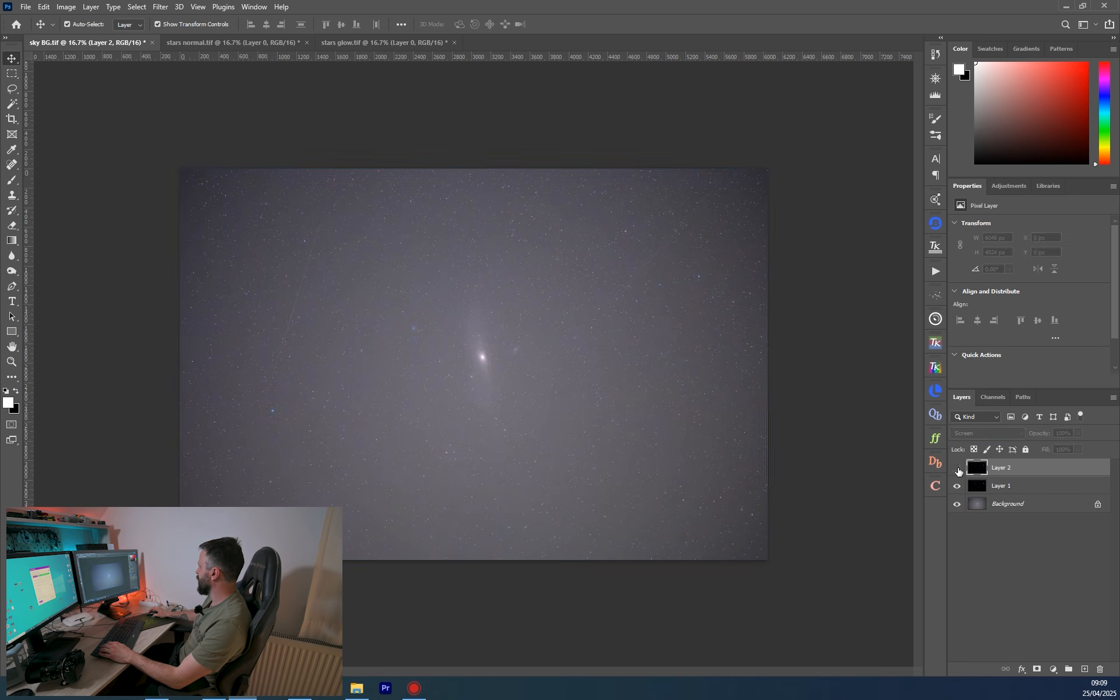
left_click(956, 470)
left_click(957, 470)
left_click(957, 470)
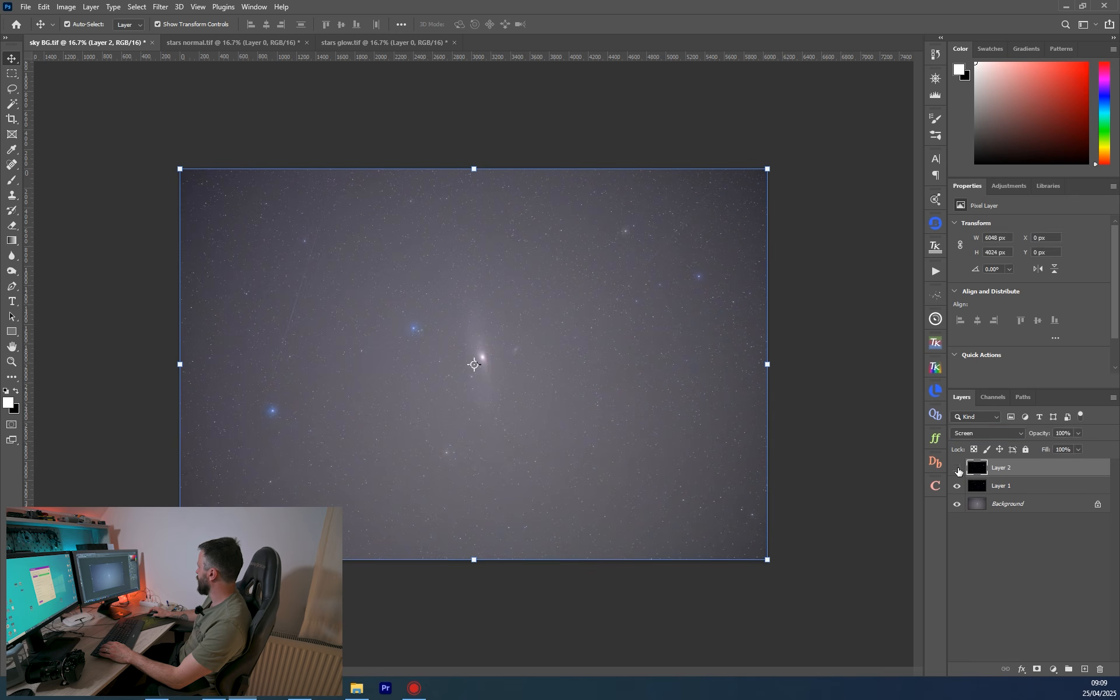
left_click(957, 469)
left_click(956, 469)
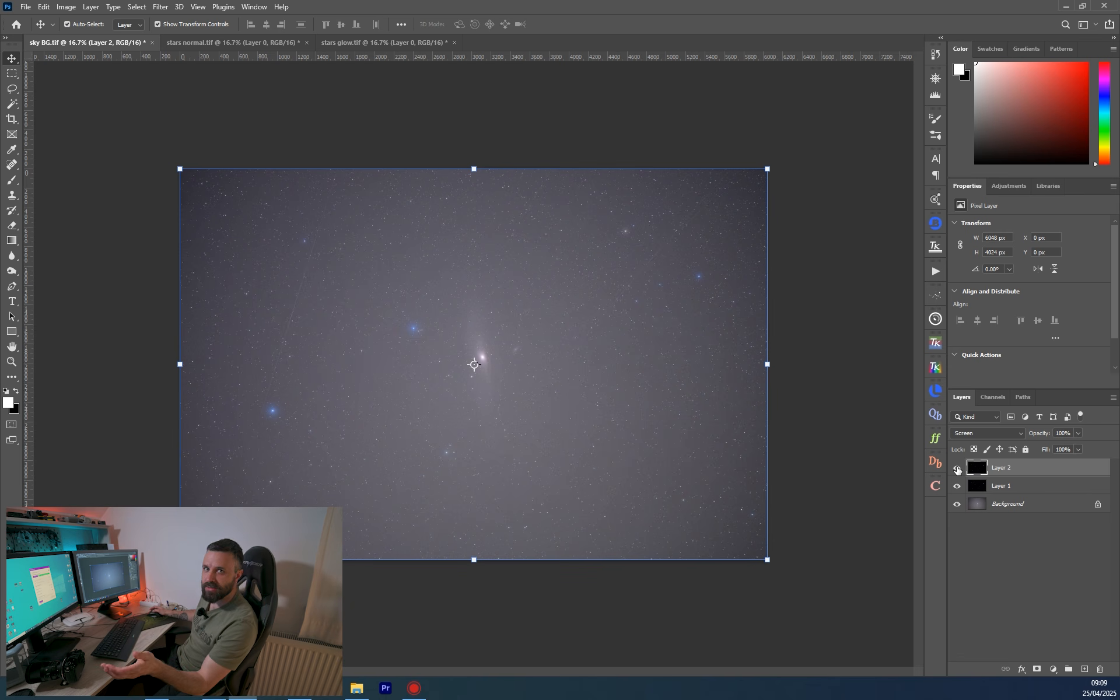
Step: Set the glow stars layer's opacity to 53%
left_click(1076, 433)
mouse_move(1051, 447)
left_mouse_down()
mouse_move(1107, 450)
mouse_move(1060, 448)
left_mouse_up()
left_click(1048, 553)
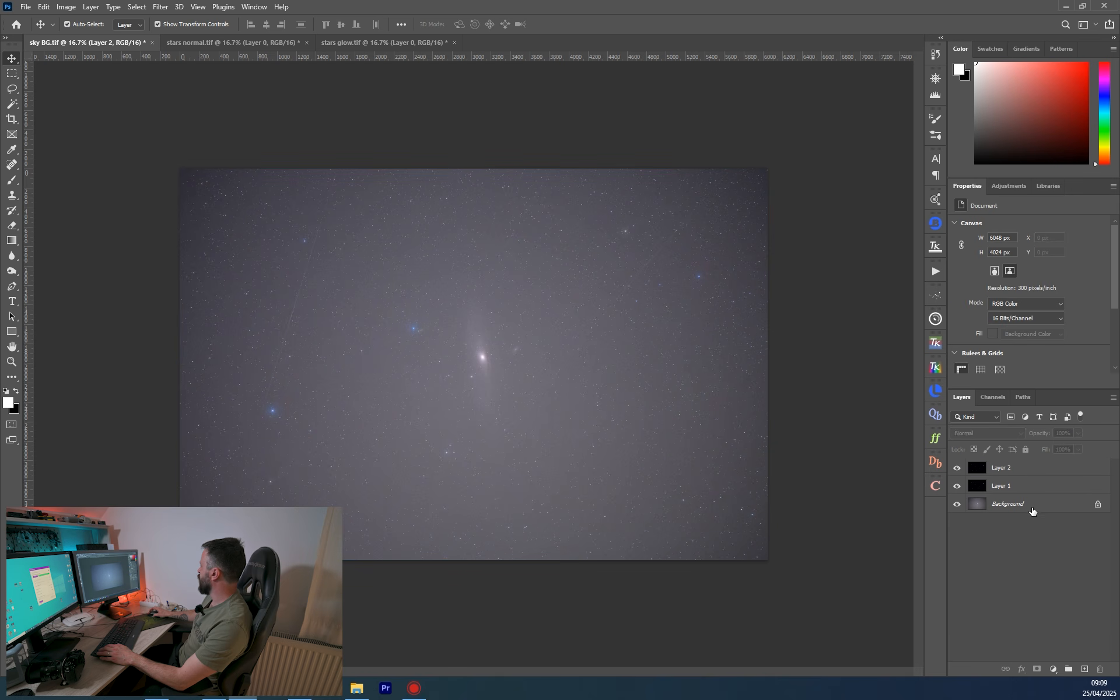
Step: Duplicate the glow stars layer, Layer 2, within sky BG.tif as "Layer 2 copy" and hide the duplicate
left_click(1015, 470)
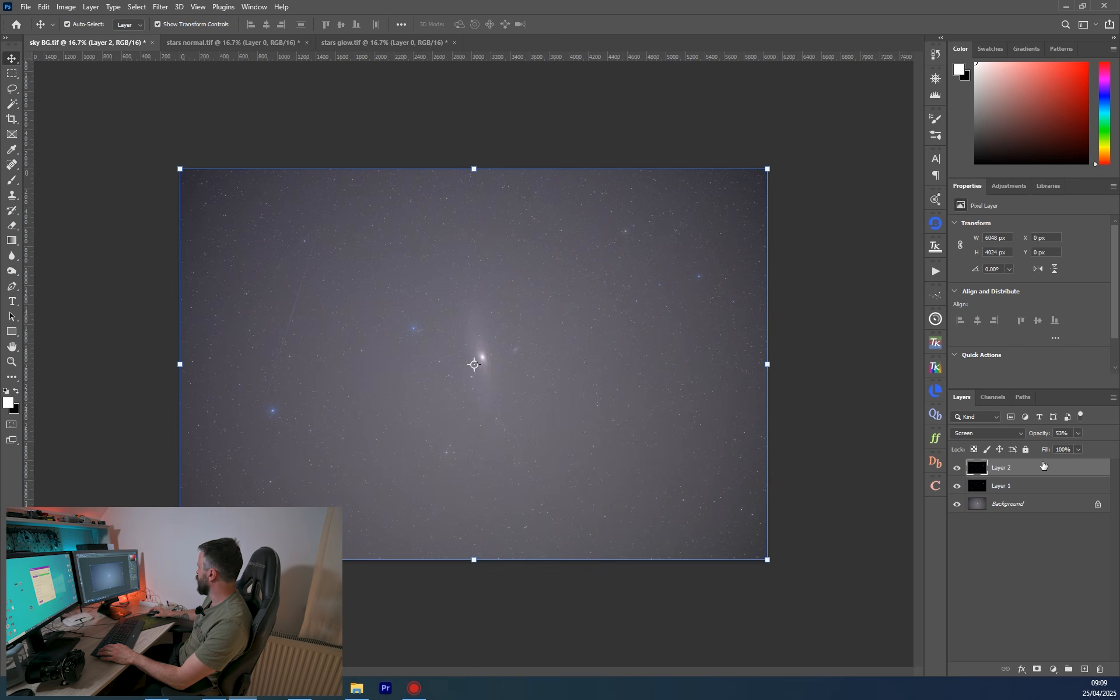
right_click(1043, 468)
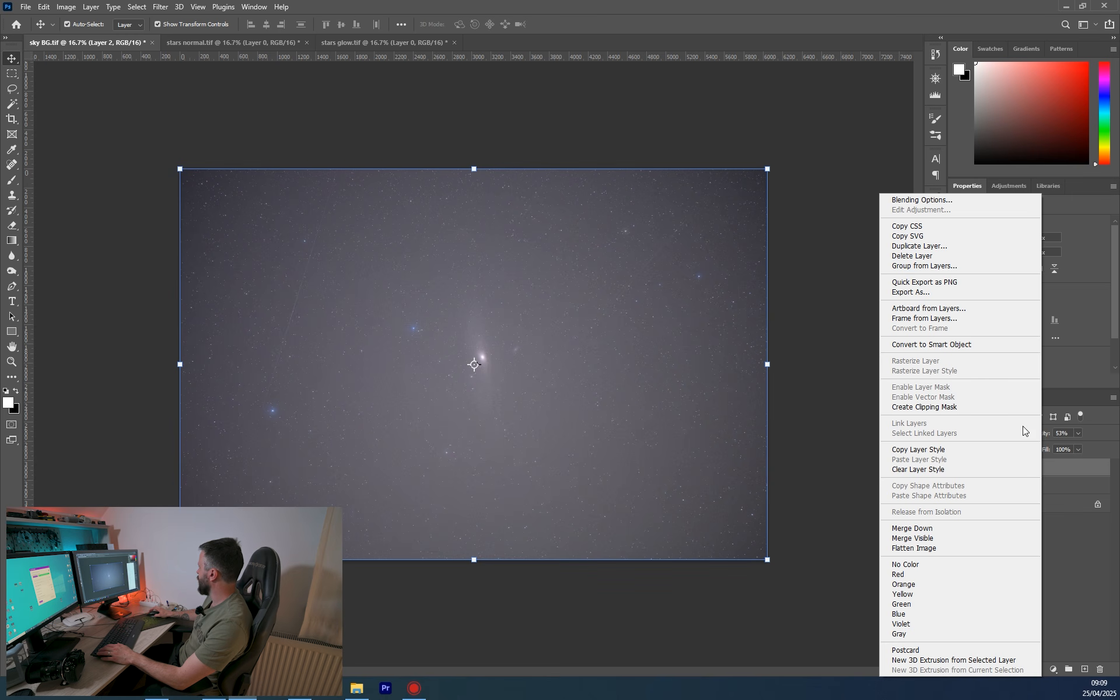
left_click(964, 246)
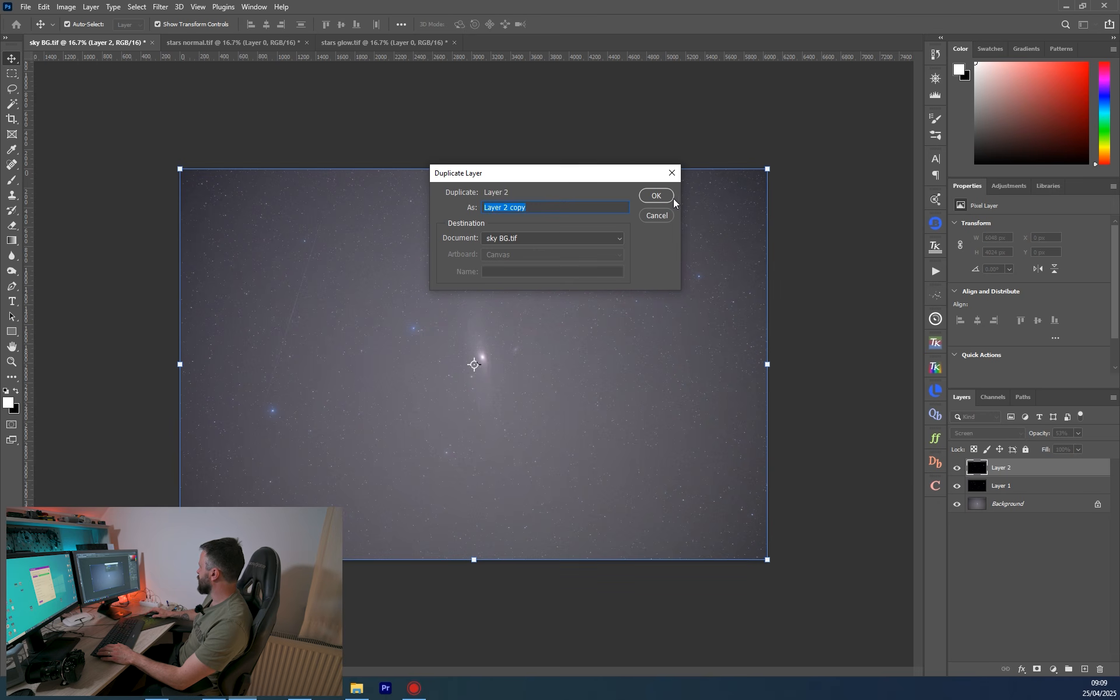
left_click(658, 196)
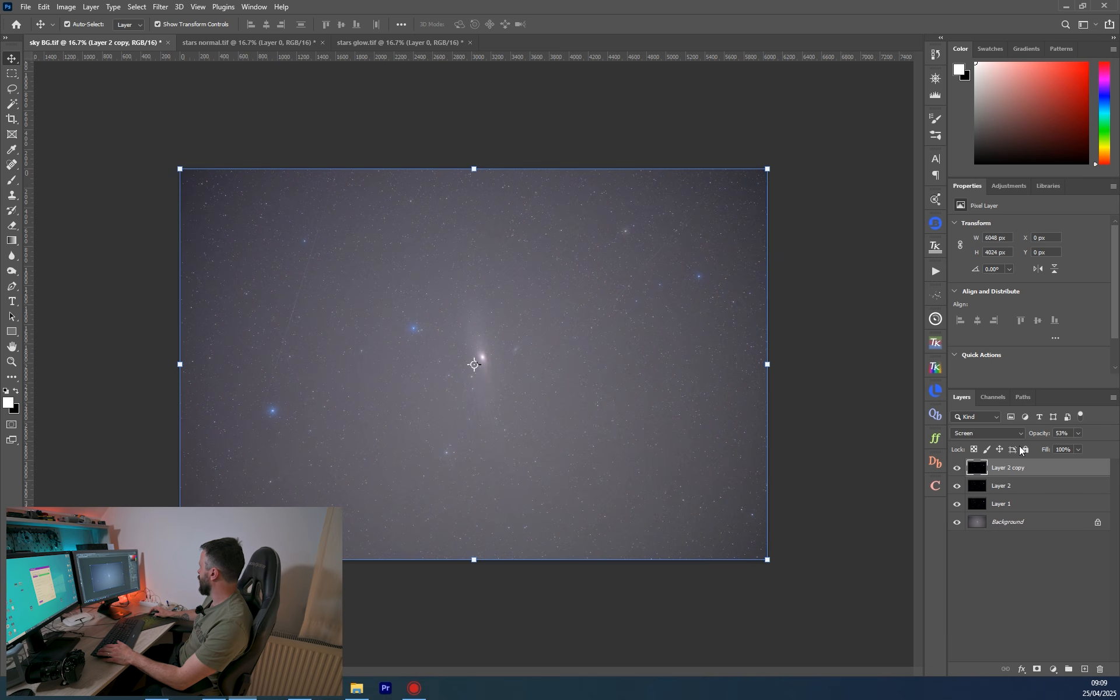
left_click(957, 469)
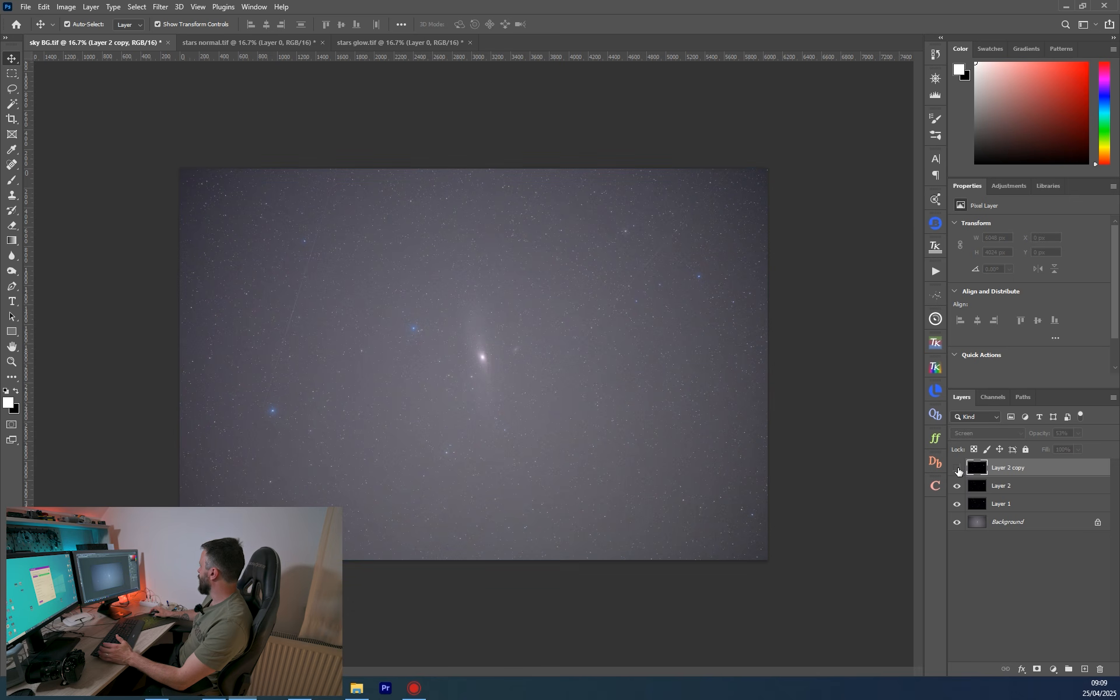
Step: Duplicate the normal stars layer, Layer 1, within sky BG.tif as "Layer 1 copy"
left_click(1010, 508)
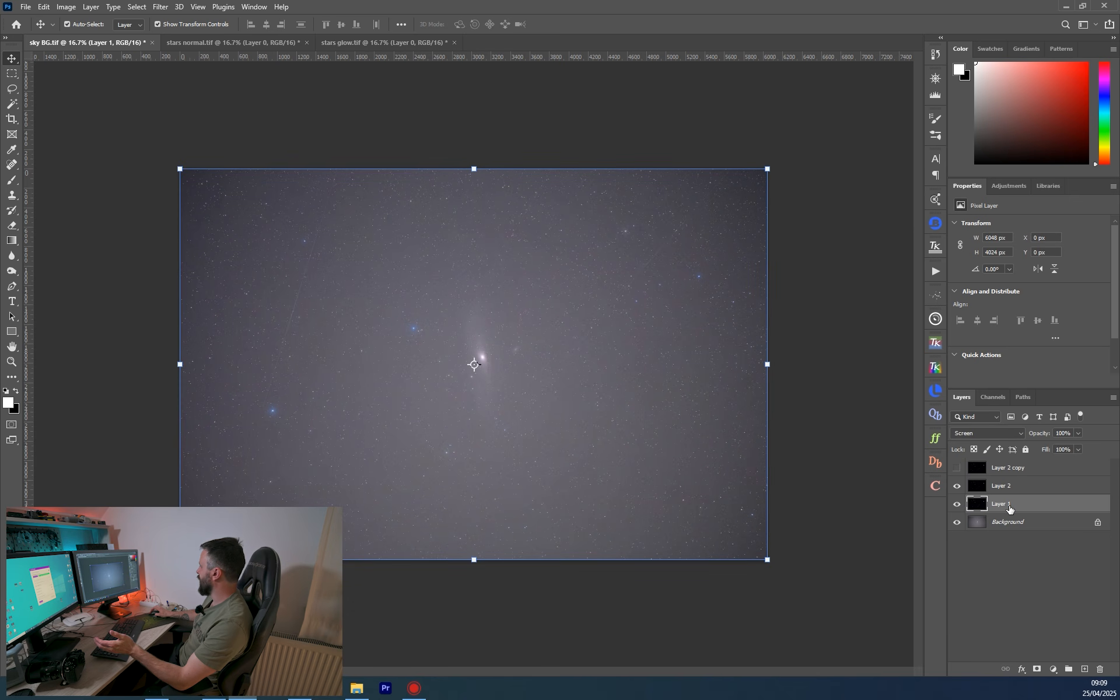
right_click(1009, 508)
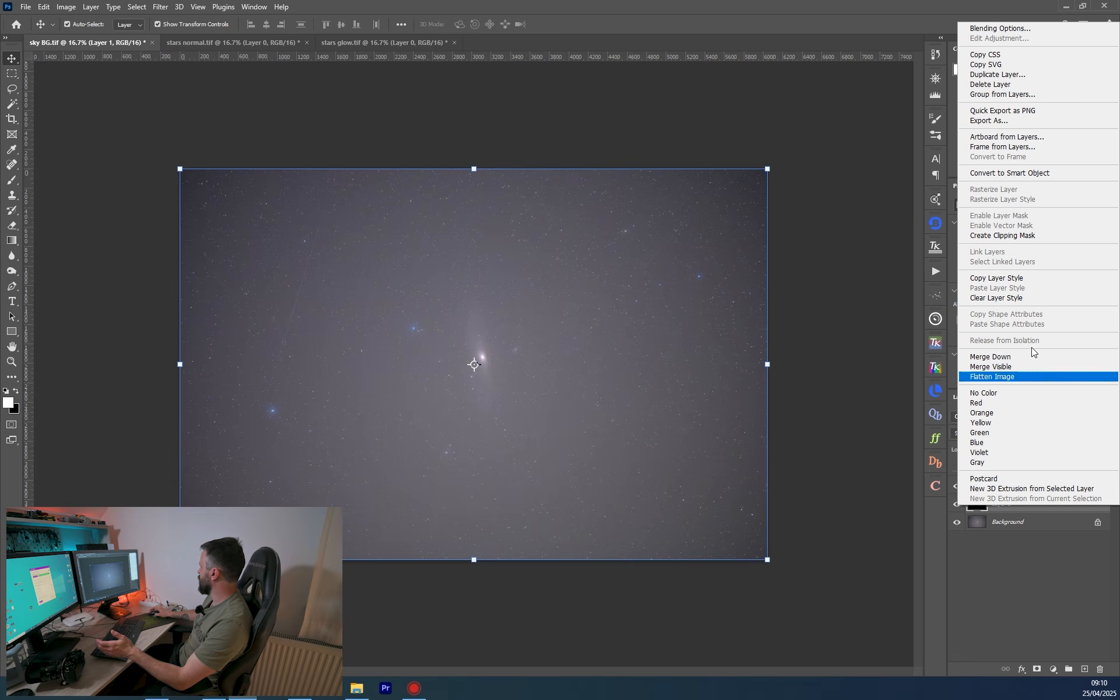
left_click(1023, 75)
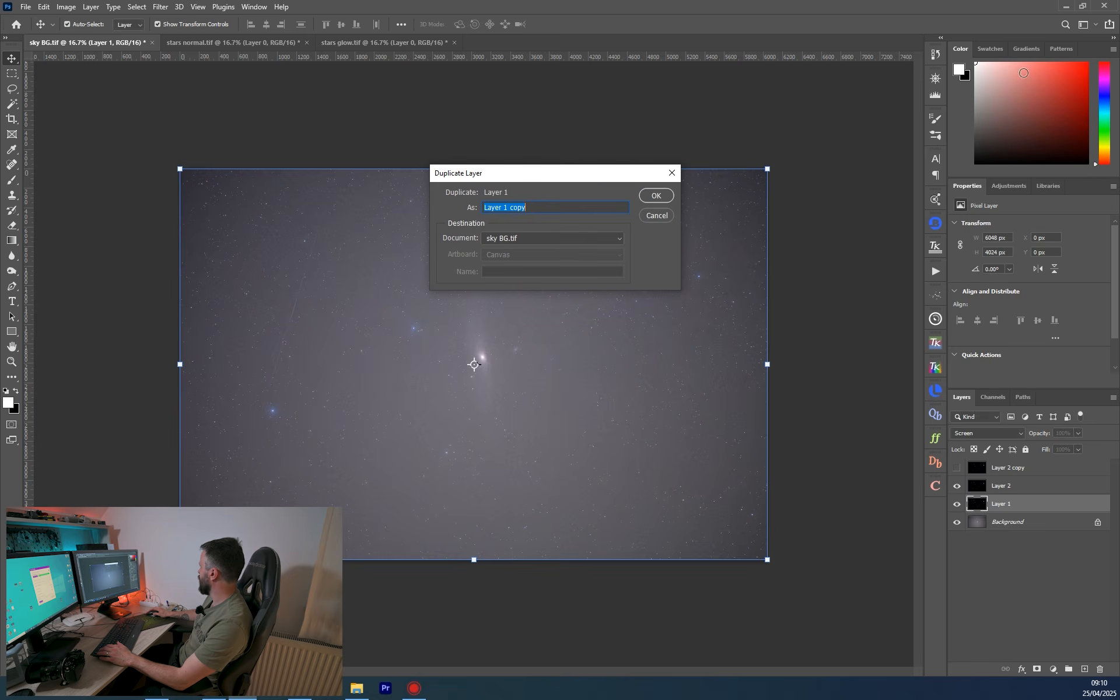
left_click(656, 194)
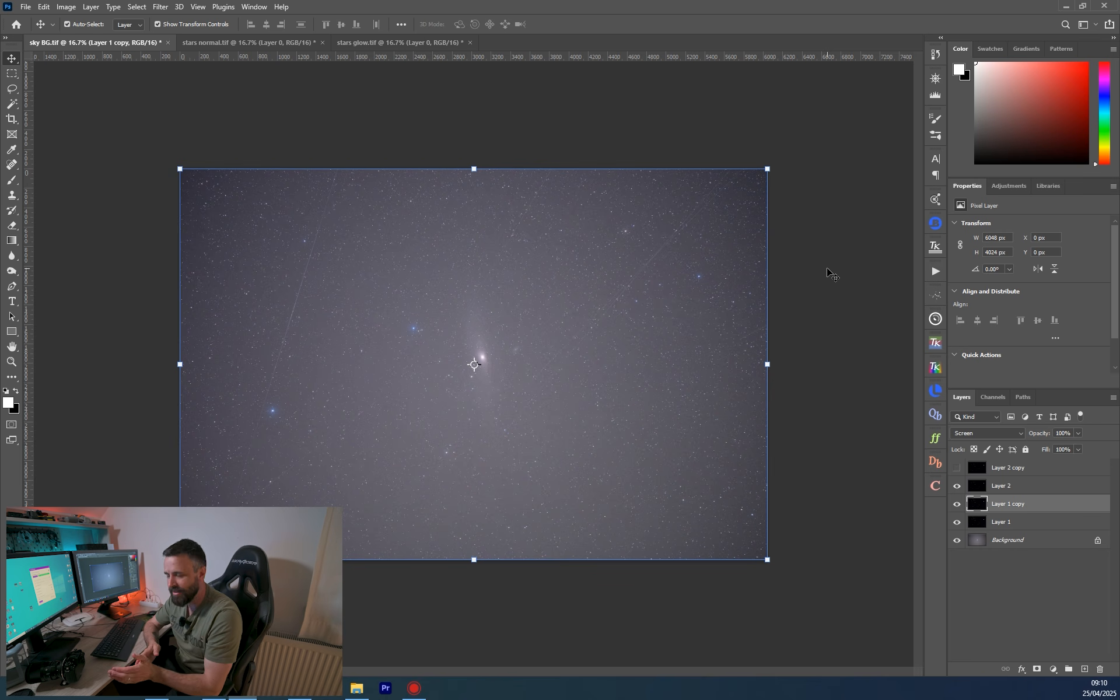
Step: Switch to Lightroom Classic and open the winter arch sky frame Z6M_9990.NEF for developing
key("alt+Tab")
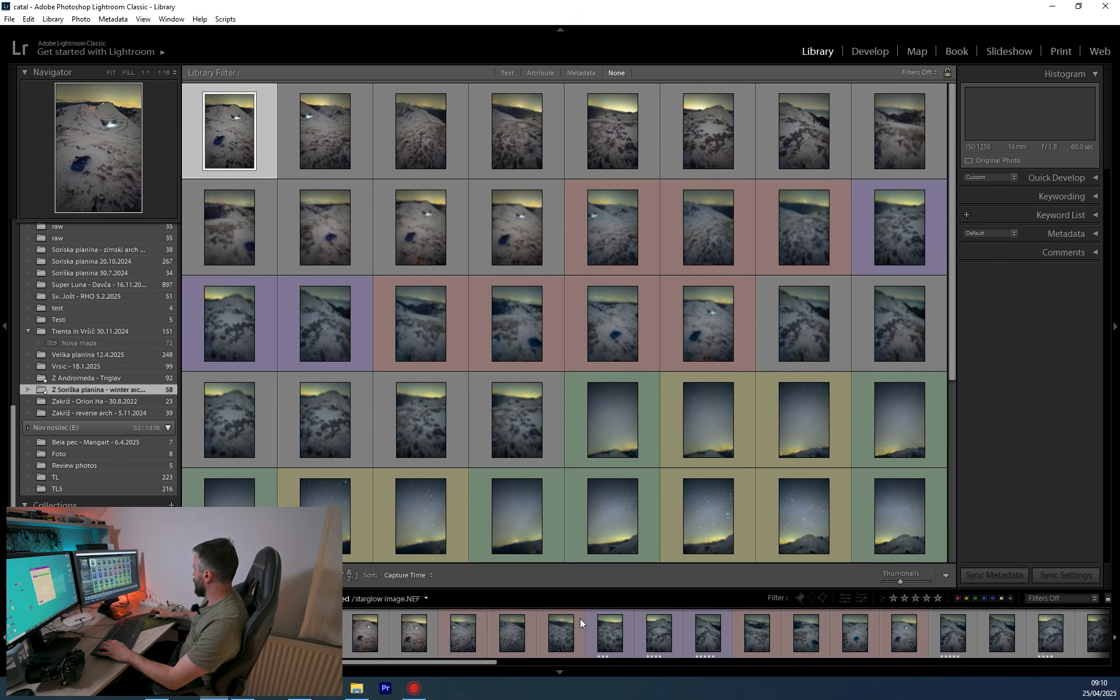
left_click_drag(418, 660, 463, 659)
left_click(878, 51)
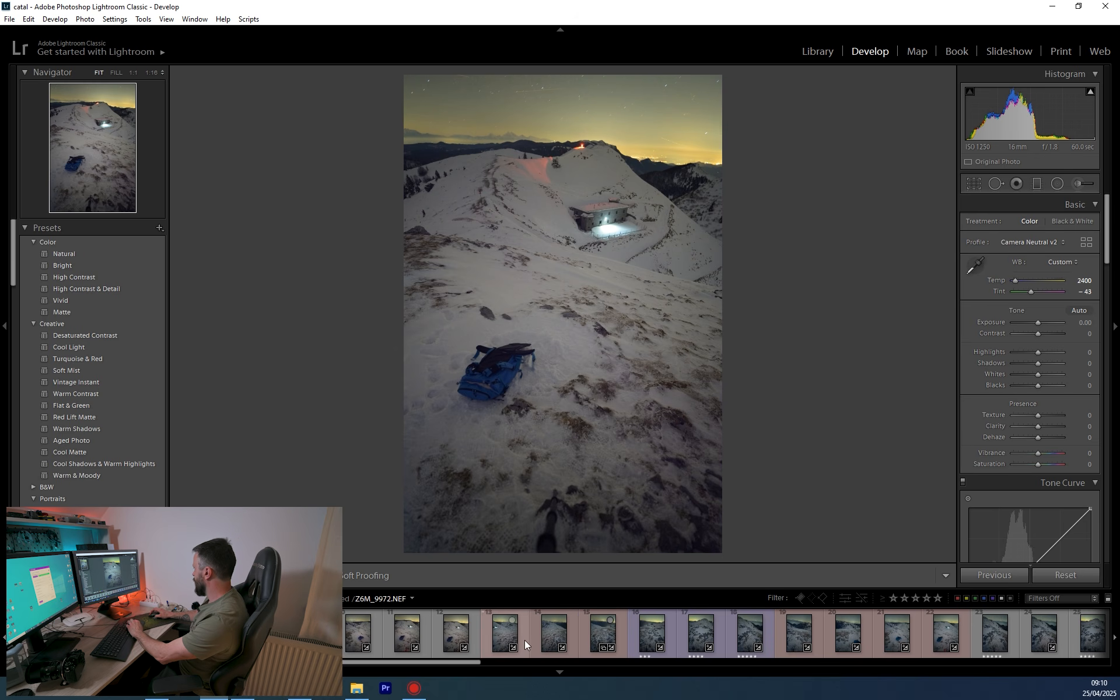
left_click_drag(450, 661, 830, 680)
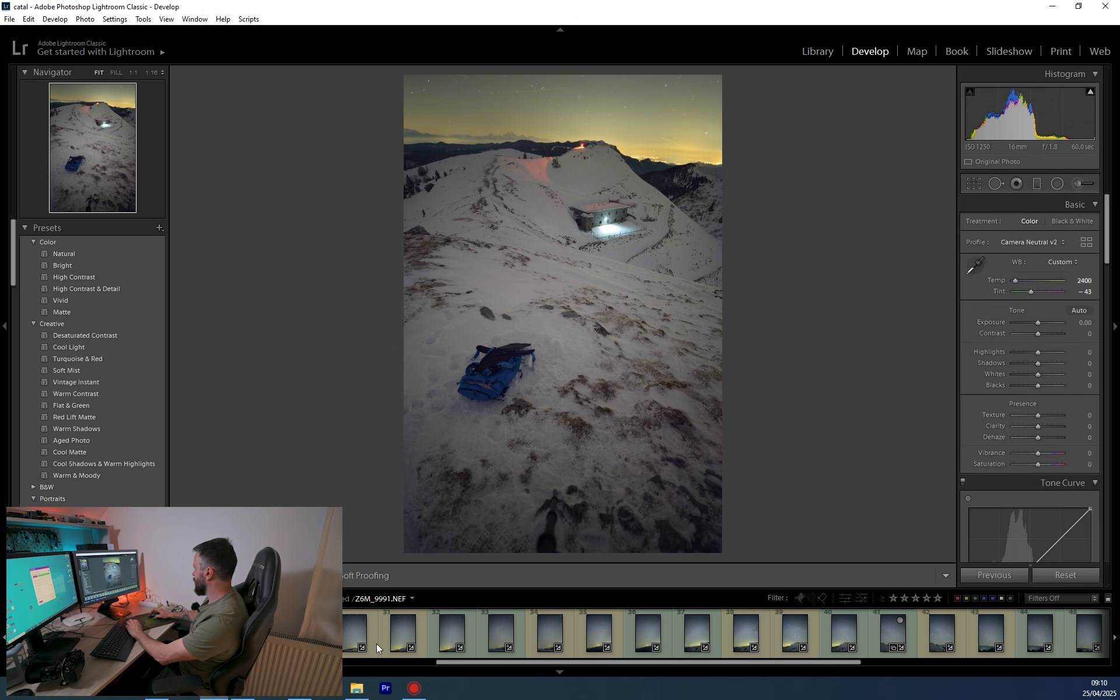
left_click(297, 634)
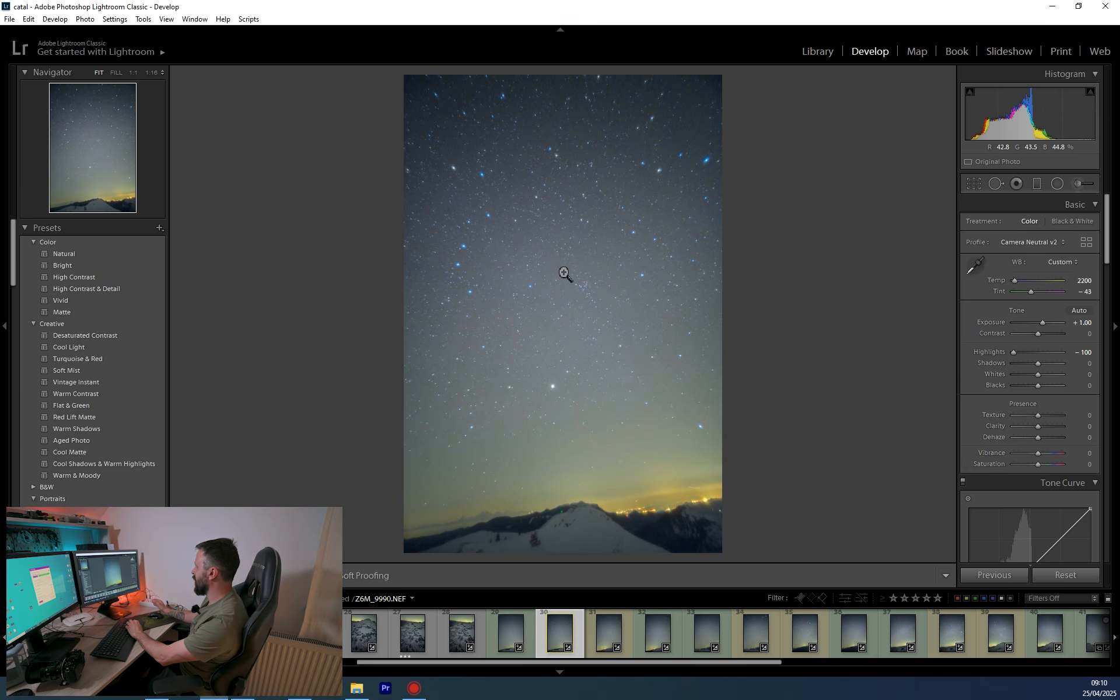
Step: Examine the following sky frames one by one through Z6M_9997.NEF, comparing the star-glow and normal exposures
key("Right")
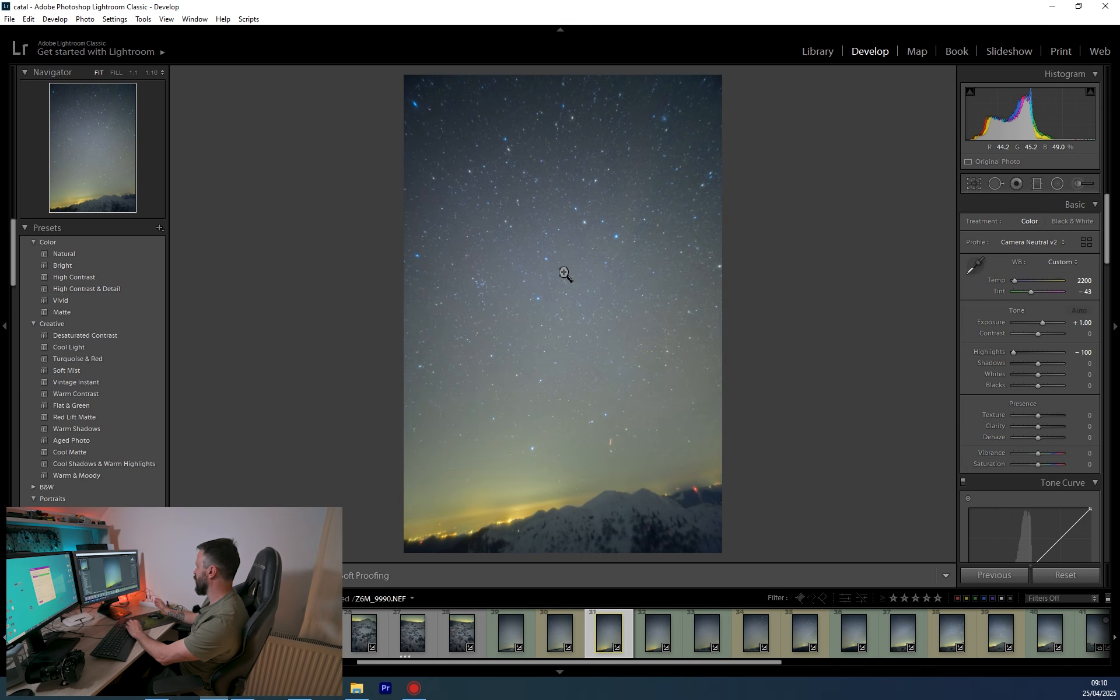
key("Right")
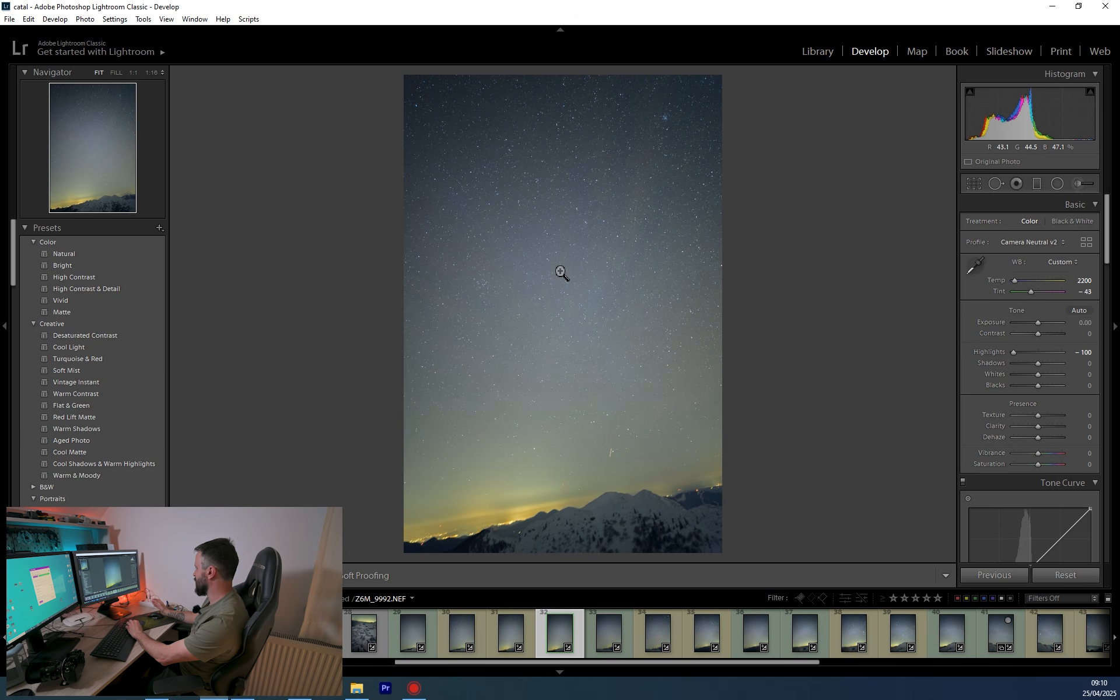
key("Right")
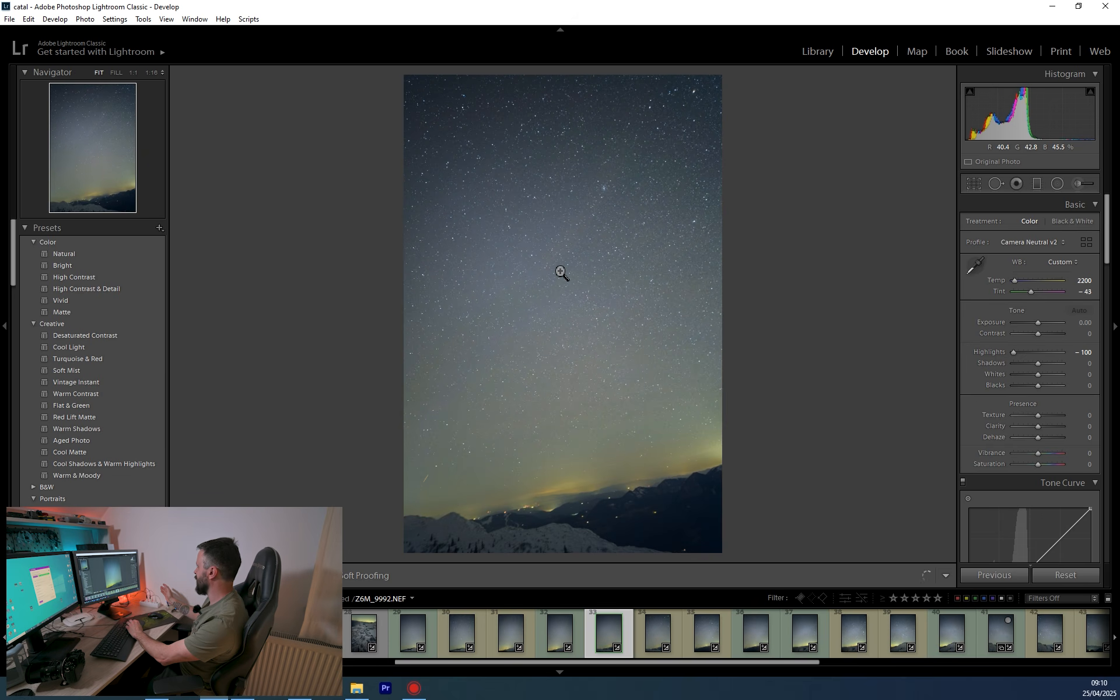
key("Right")
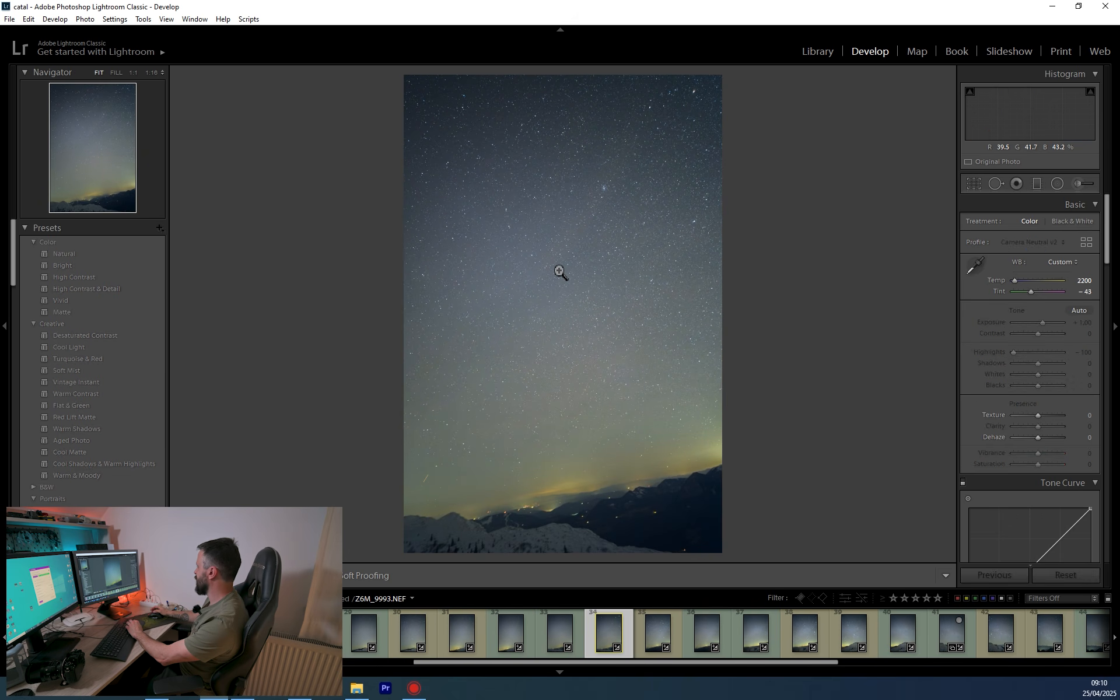
key("Right")
key("Right")
key("Right")
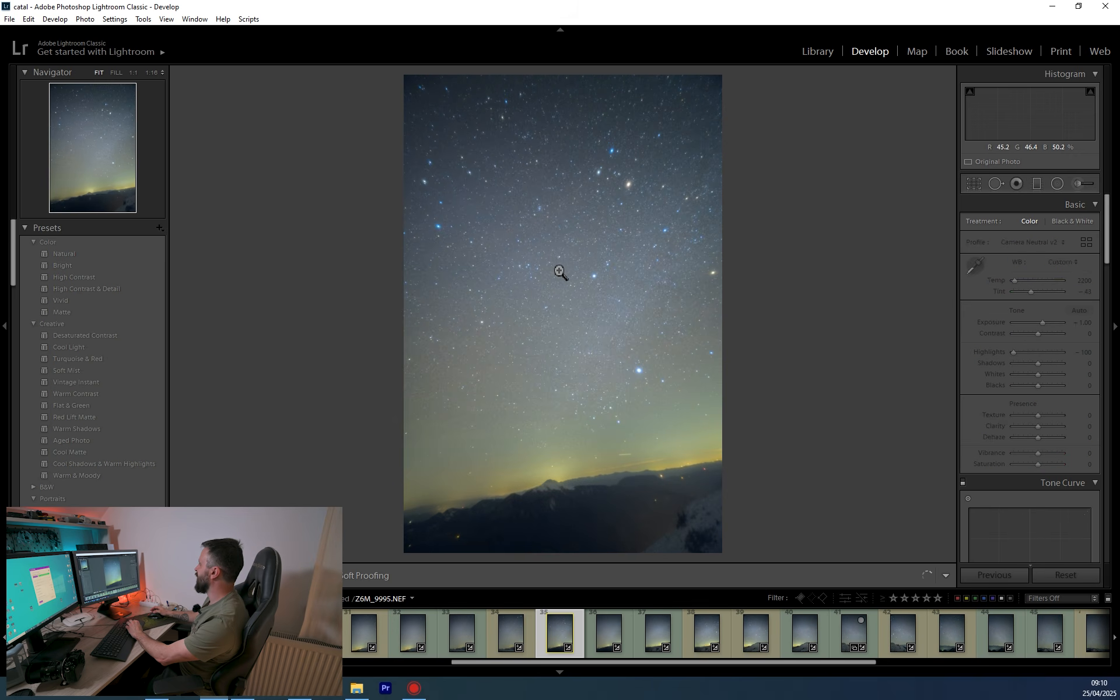
key("Right")
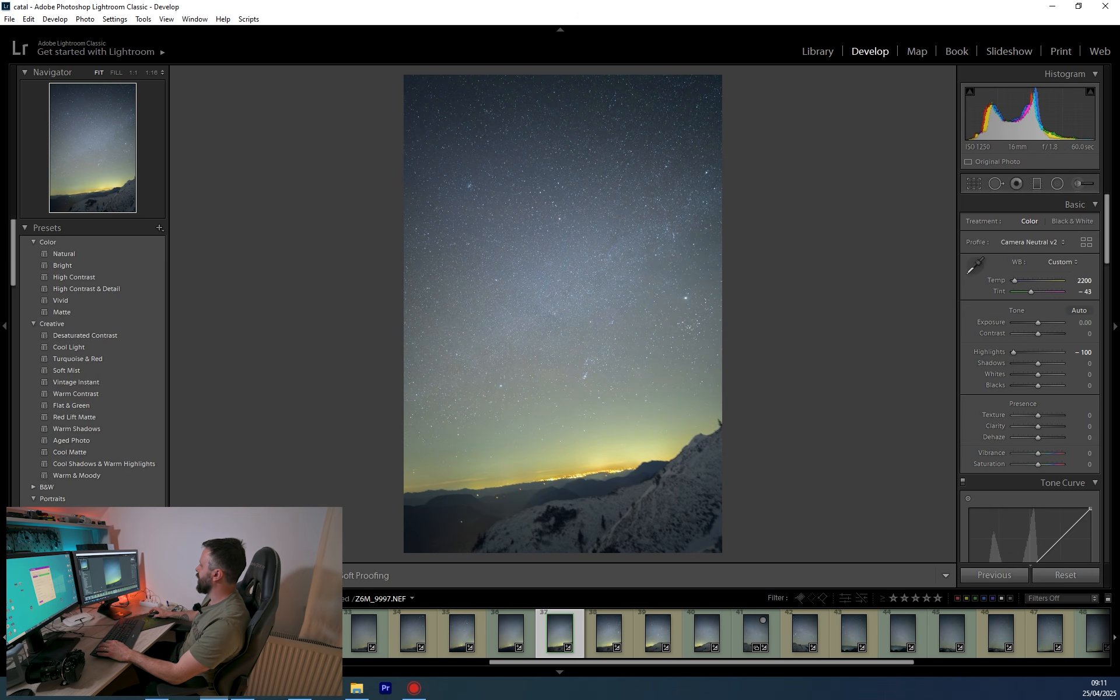
Step: Switch to File Explorer and look through the exported images in the Sky folder's glow and normal subfolders
left_click(356, 688)
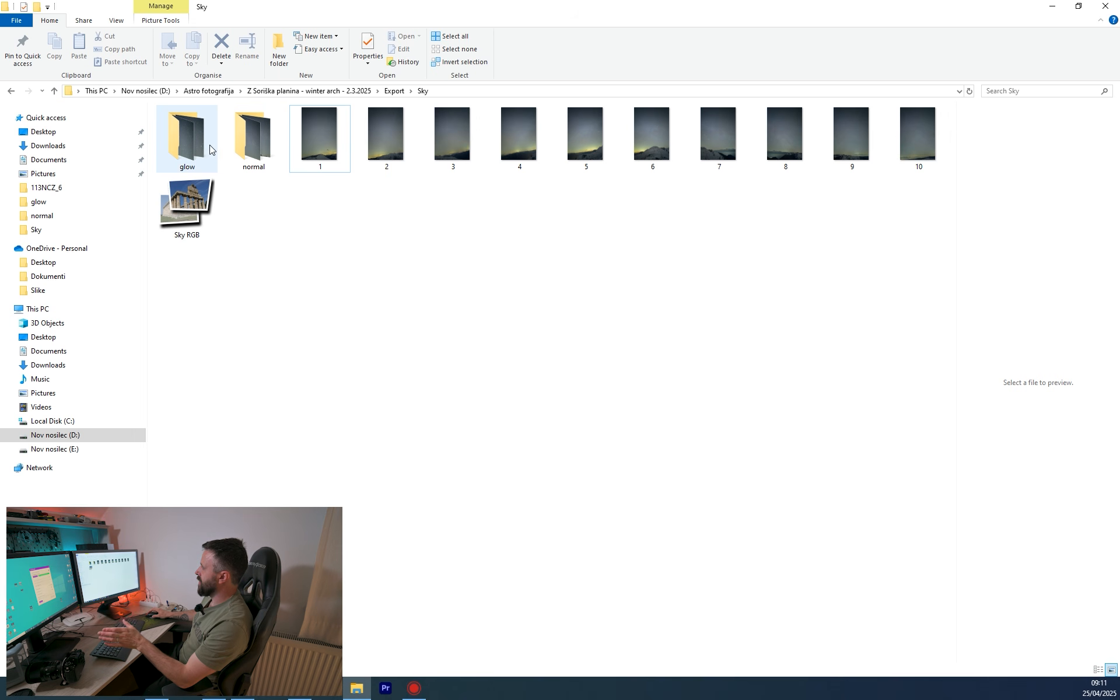
double_click(184, 137)
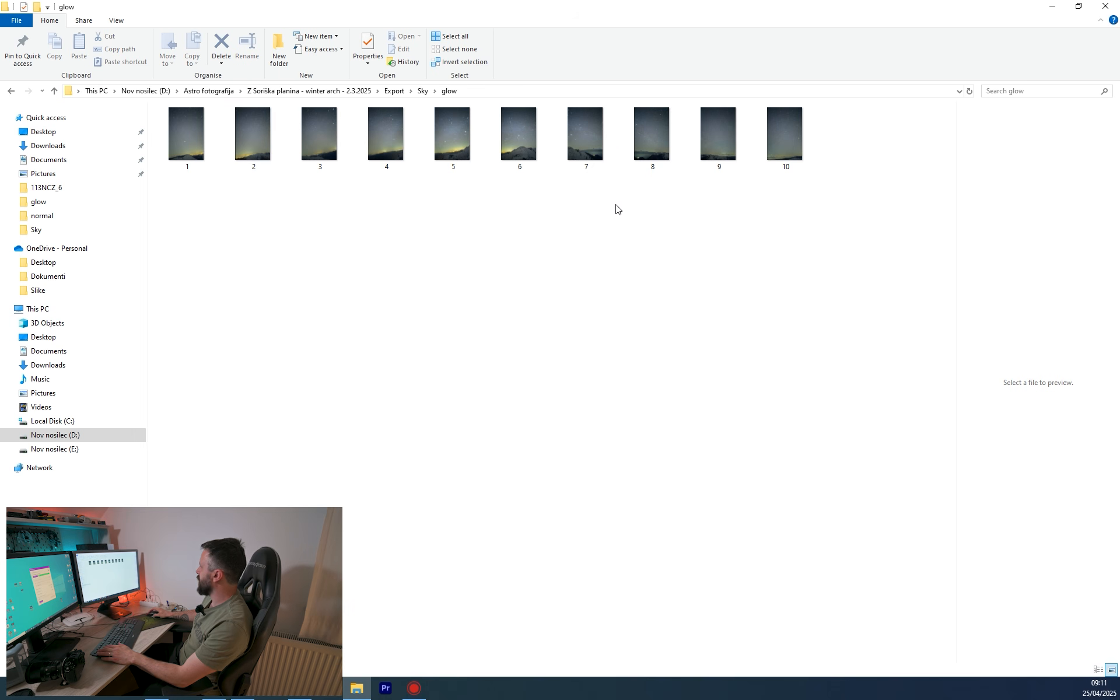
key("alt+Left")
double_click(275, 131)
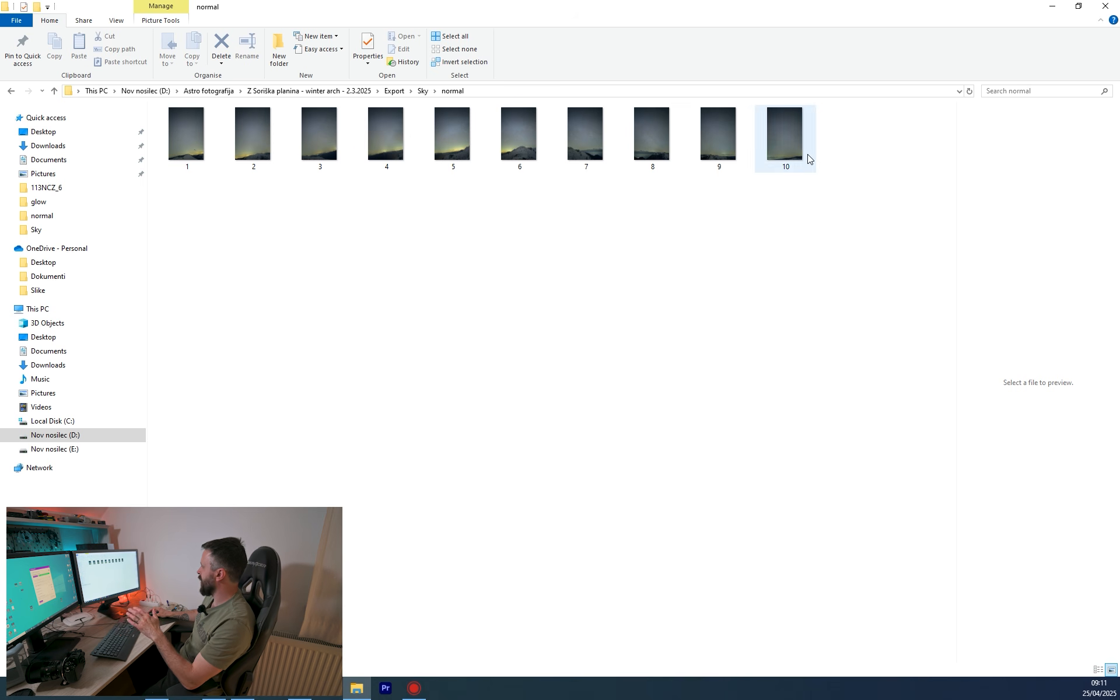
Step: Open 1.tif from the normal folder and 1.tif from the glow folder side by side in the photo viewer
left_click(181, 122)
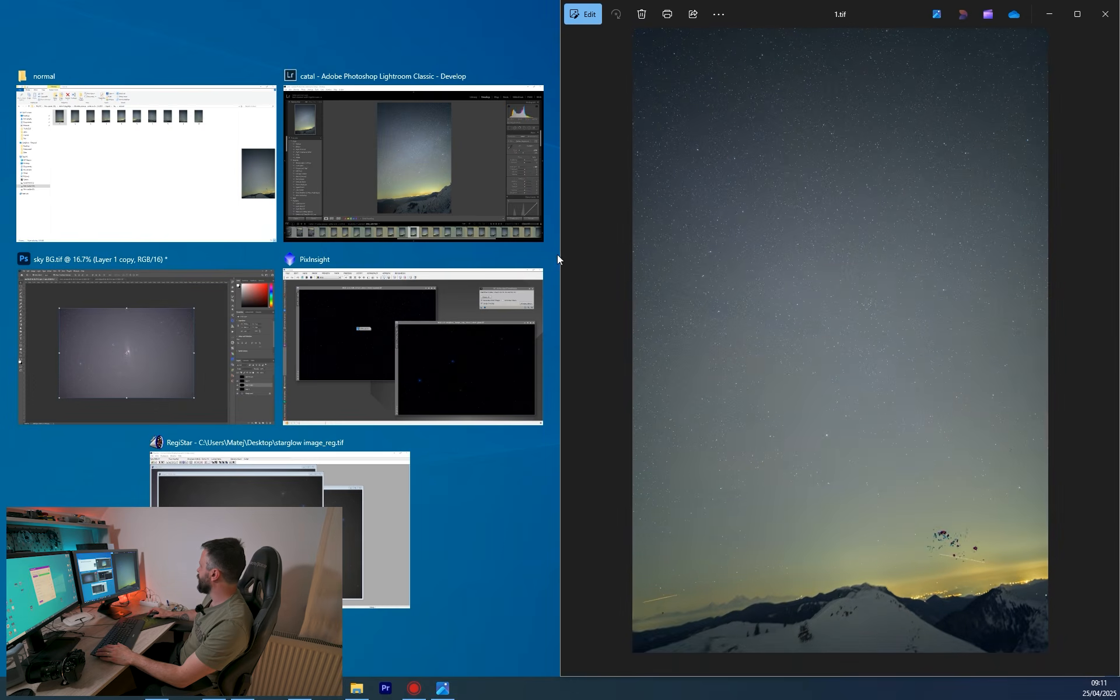
left_click(752, 223)
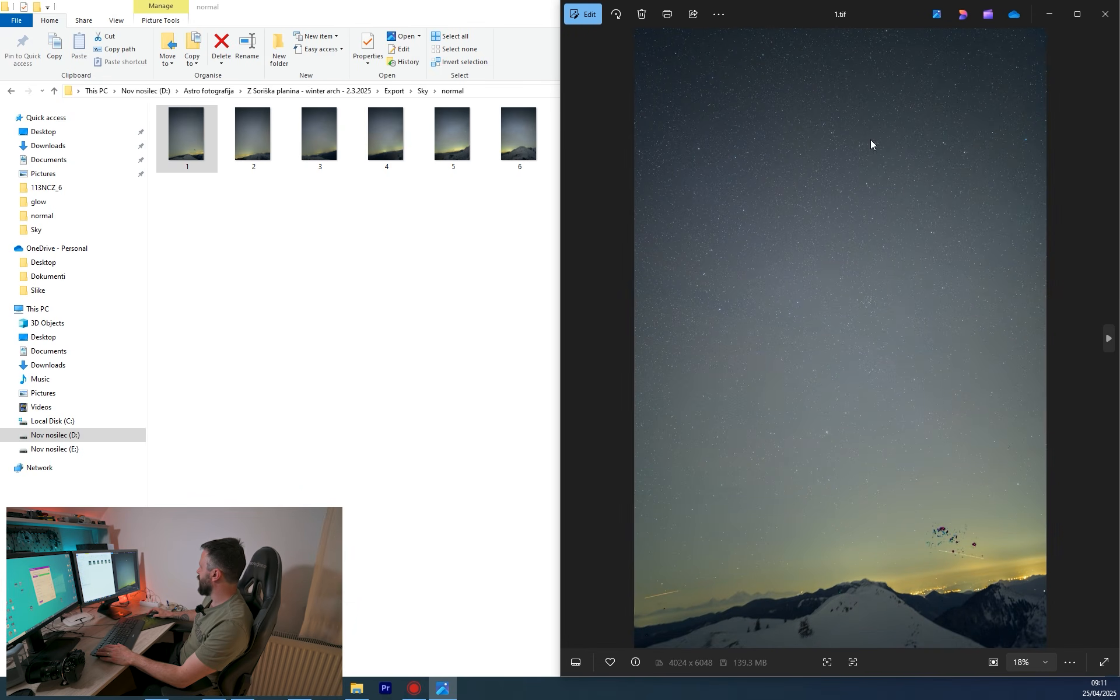
left_click(358, 254)
key("alt+Up")
double_click(197, 129)
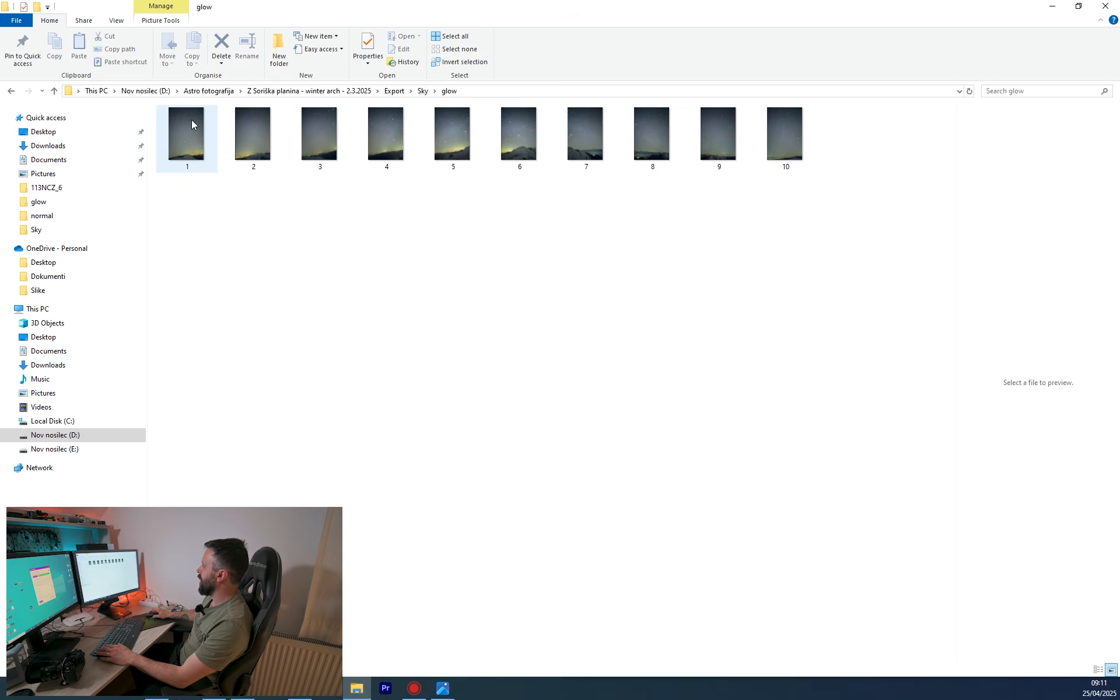
left_click(191, 121)
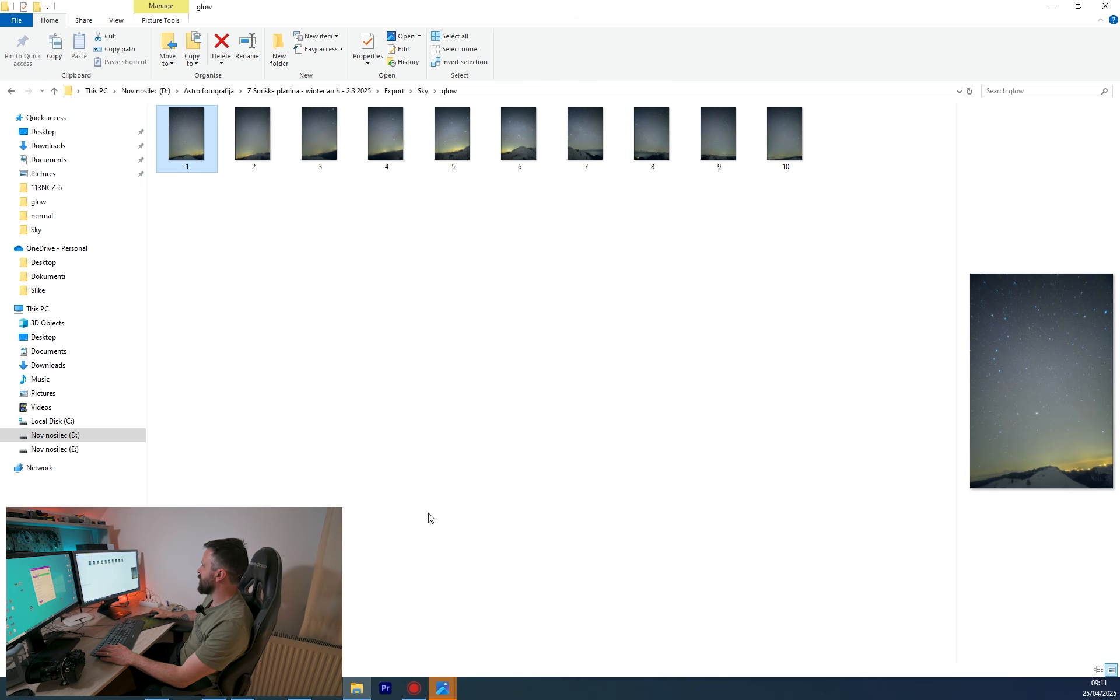
left_click(442, 688)
left_click_drag(552, 54, 12, 120)
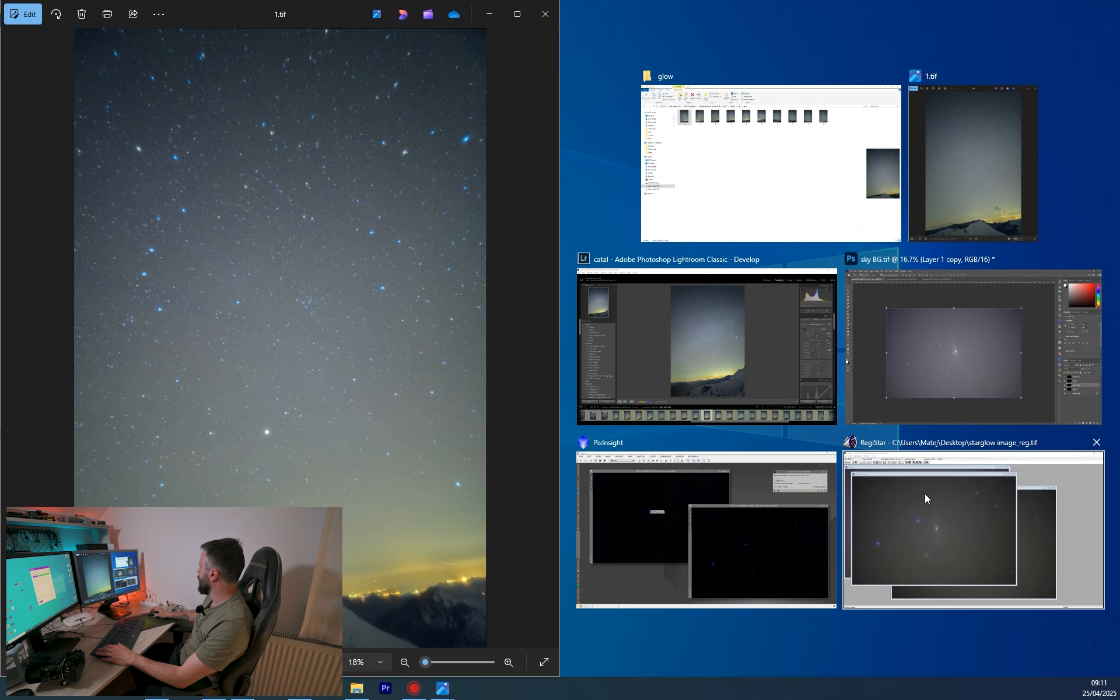
left_click(1014, 176)
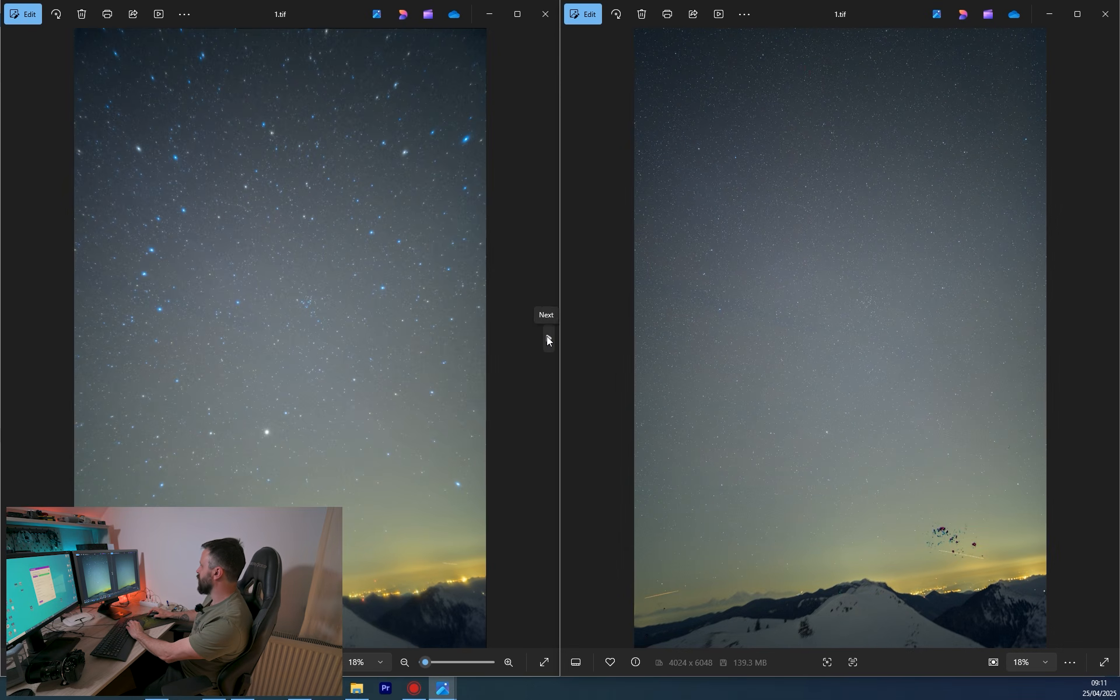
Step: Advance both photo viewers to 5.tif to compare the glow and normal versions, and close both windows
left_click(546, 336)
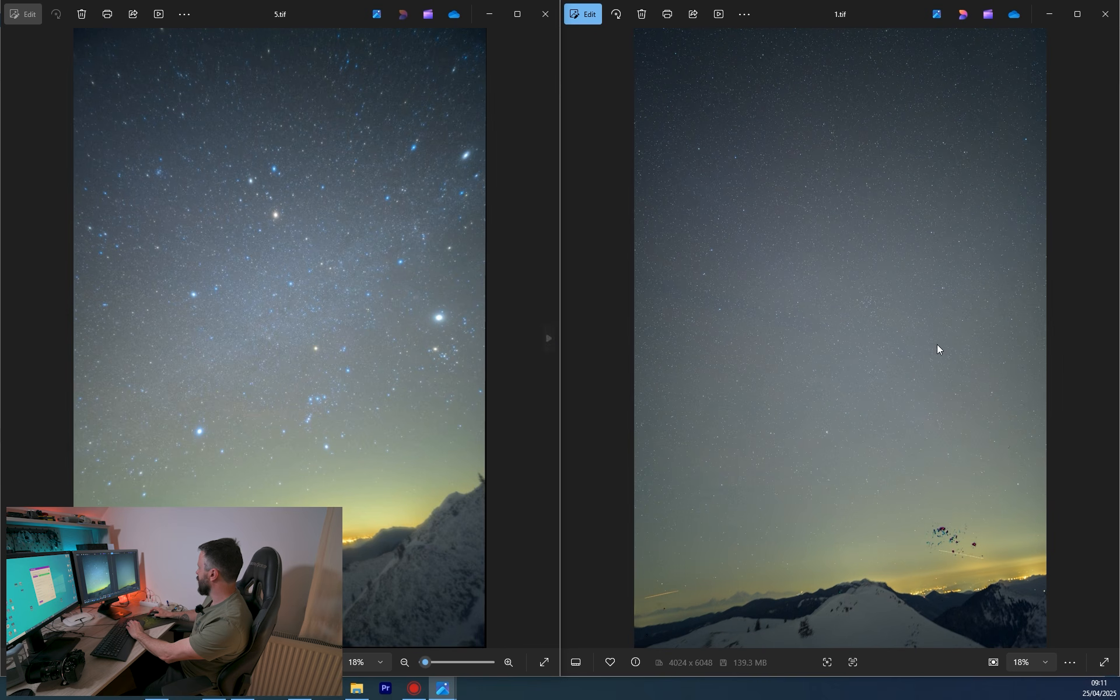
left_click(1109, 339)
left_click(1109, 338)
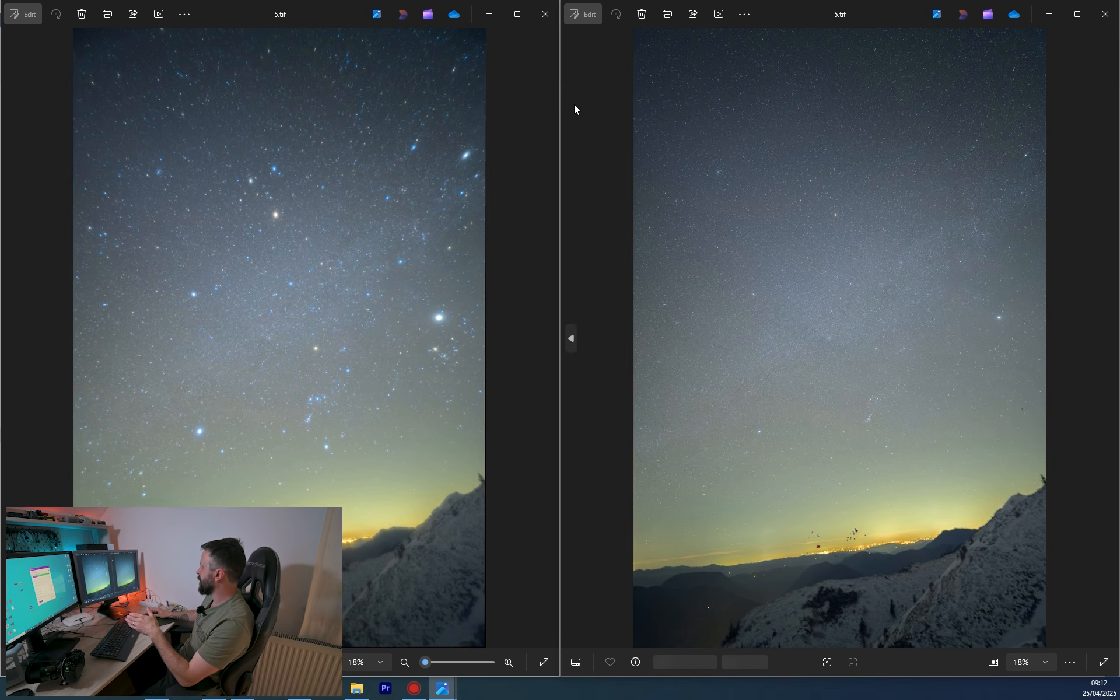
left_click(545, 14)
left_click(1105, 14)
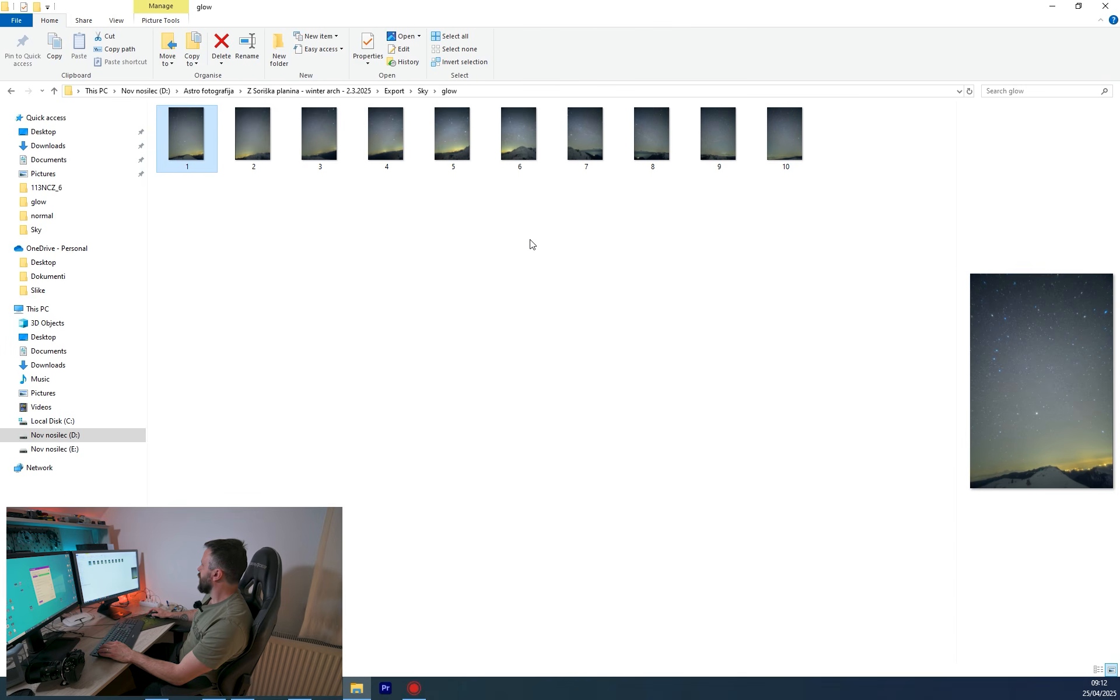
Step: Go back to the Sky folder and check the images in its normal subfolder
key("alt+Left")
left_click(434, 276)
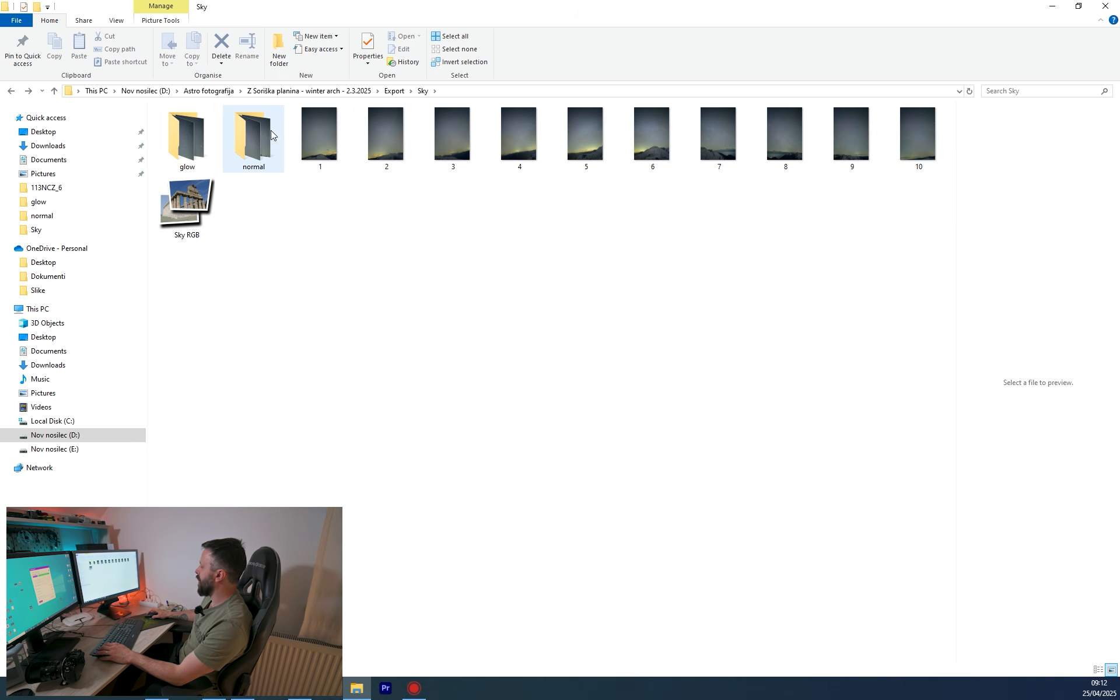
double_click(254, 135)
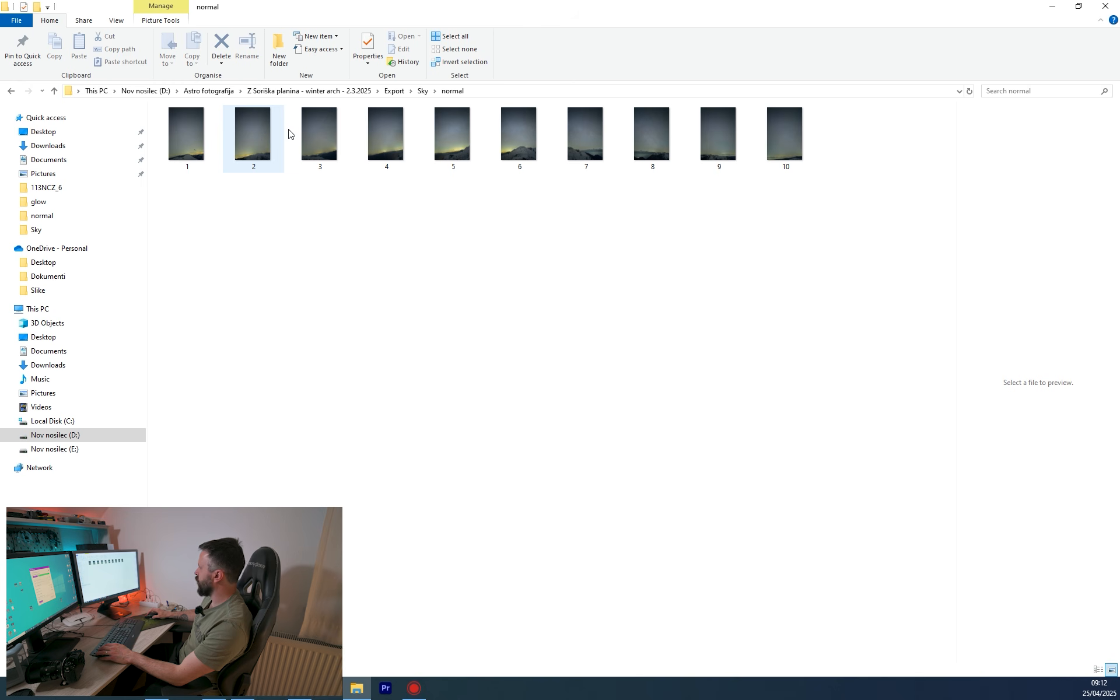
key("alt+Left")
left_click(494, 216)
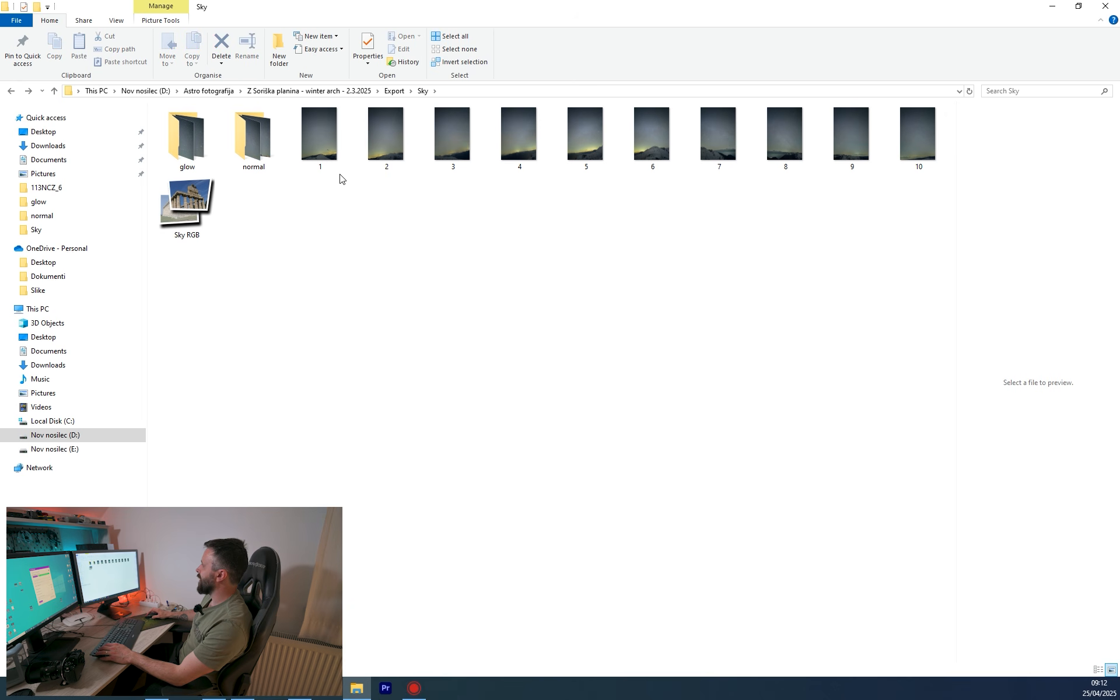
Step: Open the Sky RGB PTGui project from the Sky folder, inspect the stitched panorama and close the Panorama Editor
left_click_drag(341, 172, 911, 128)
left_click(173, 217, "ctrl")
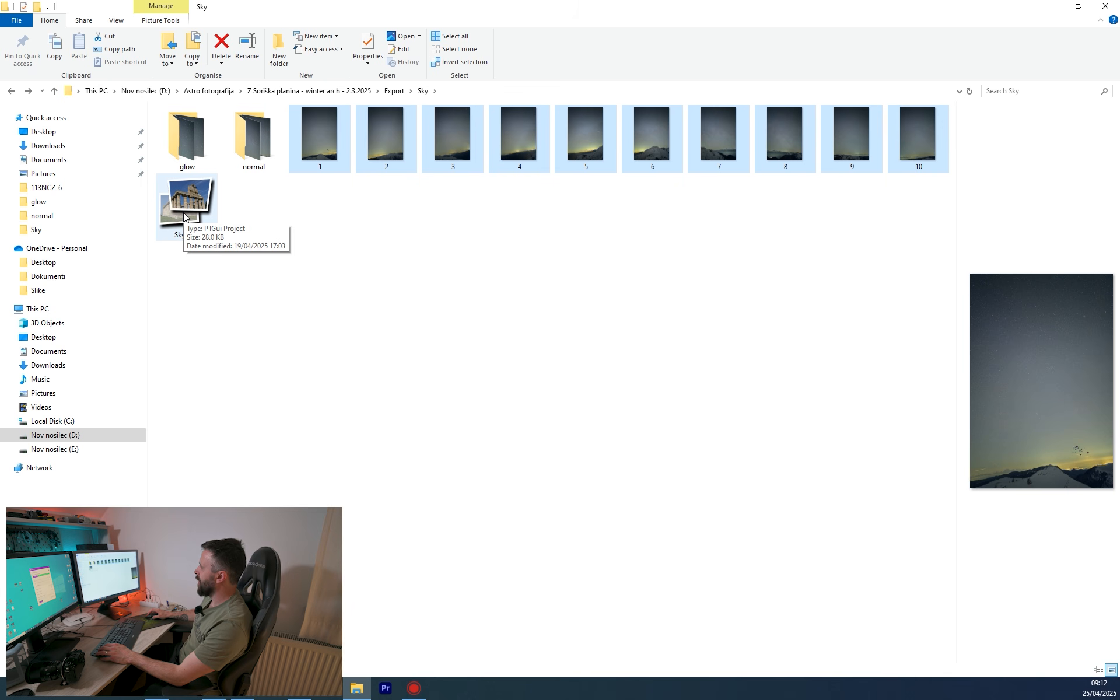
left_click(183, 211)
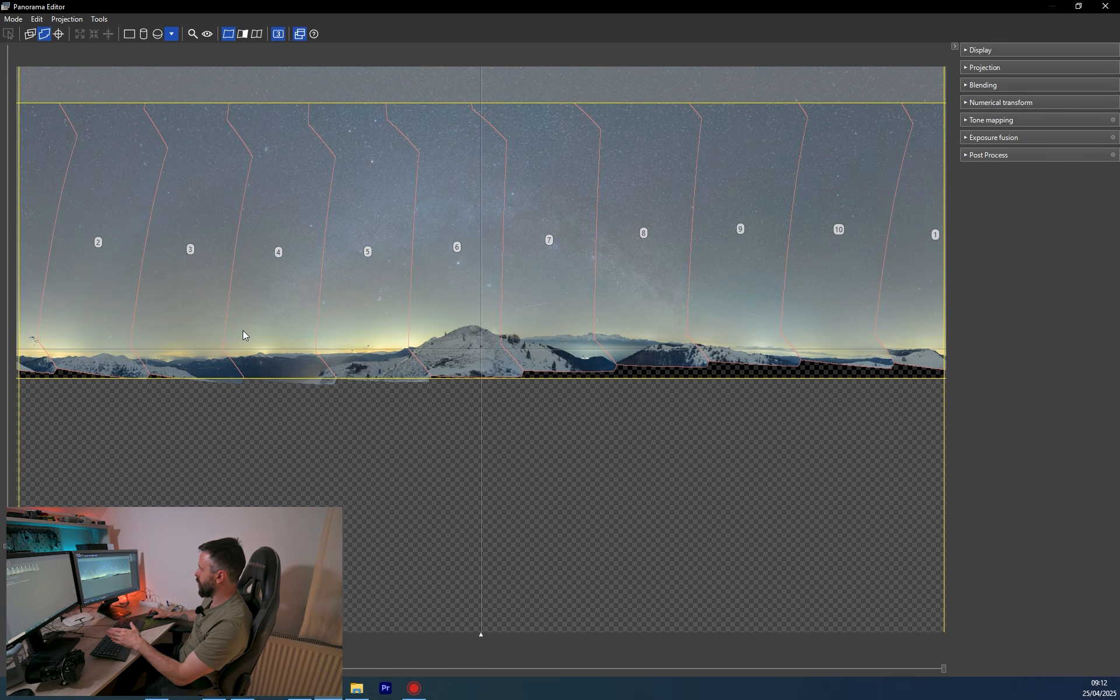
left_click(1102, 8)
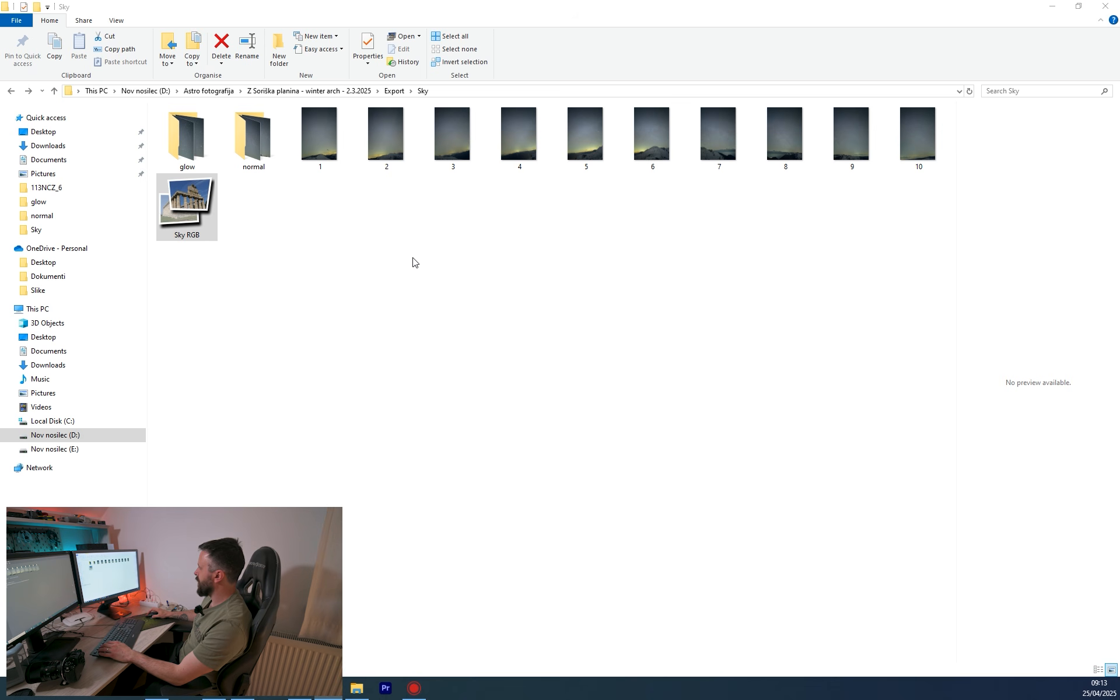
Step: Copy images 1 to 10 from the glow folder into the Sky folder, replacing the files with the same names
left_click(195, 138)
double_click(195, 138)
left_click_drag(185, 225, 784, 130)
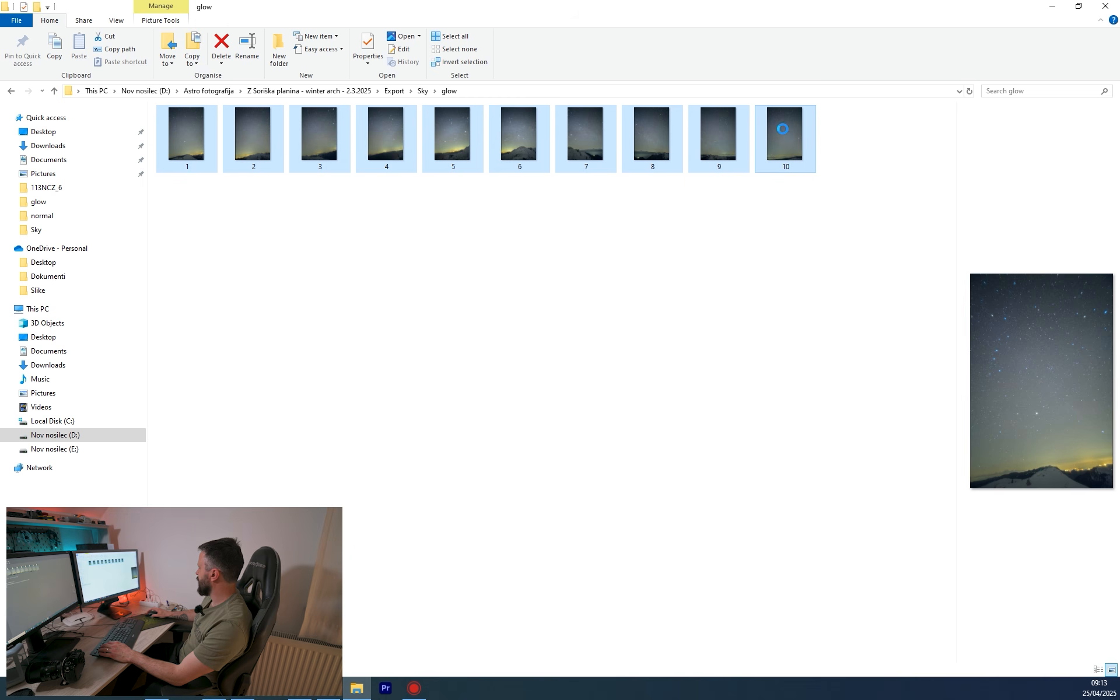
right_click(783, 133)
left_click(823, 397)
key("alt+Left")
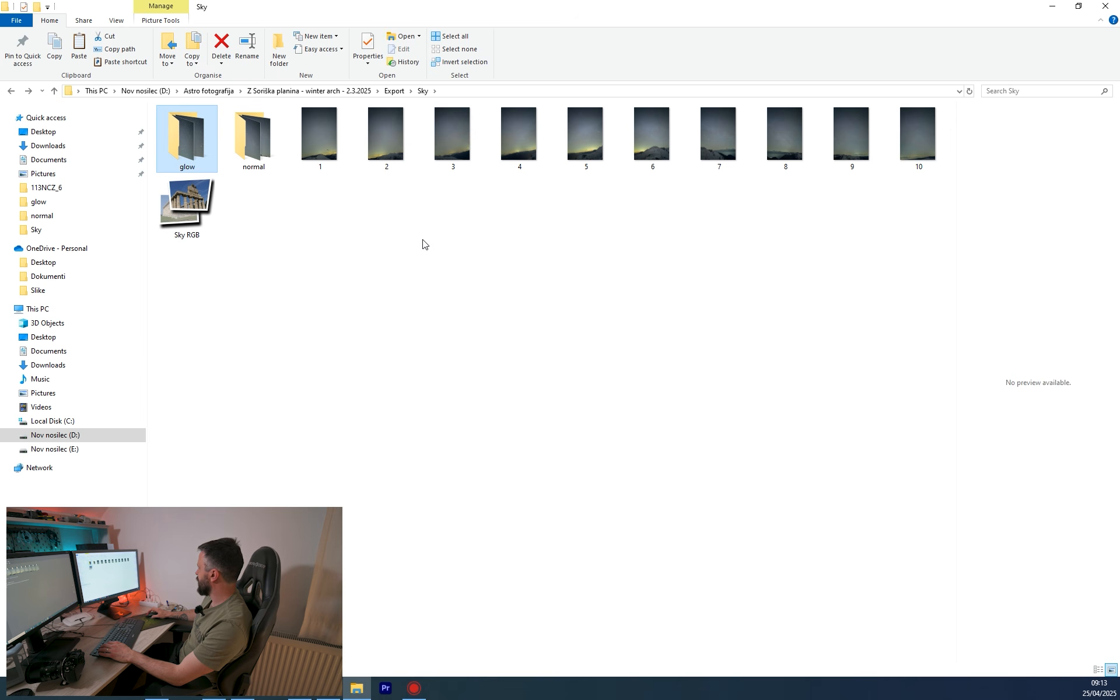
right_click(423, 240)
left_click(458, 321)
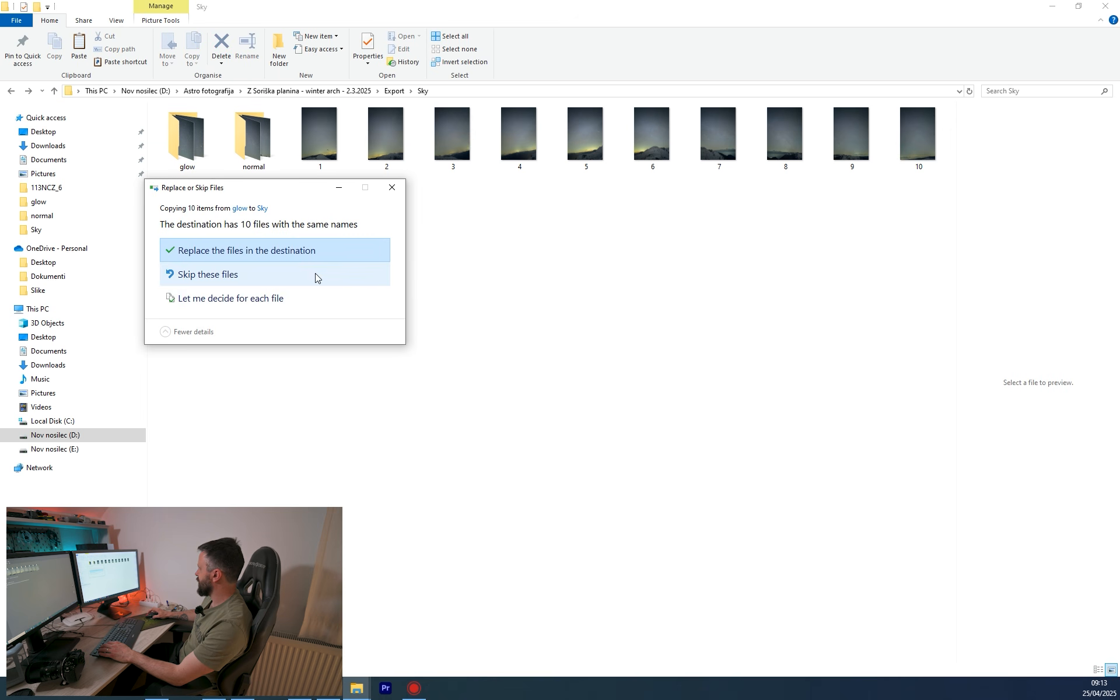
left_click(290, 250)
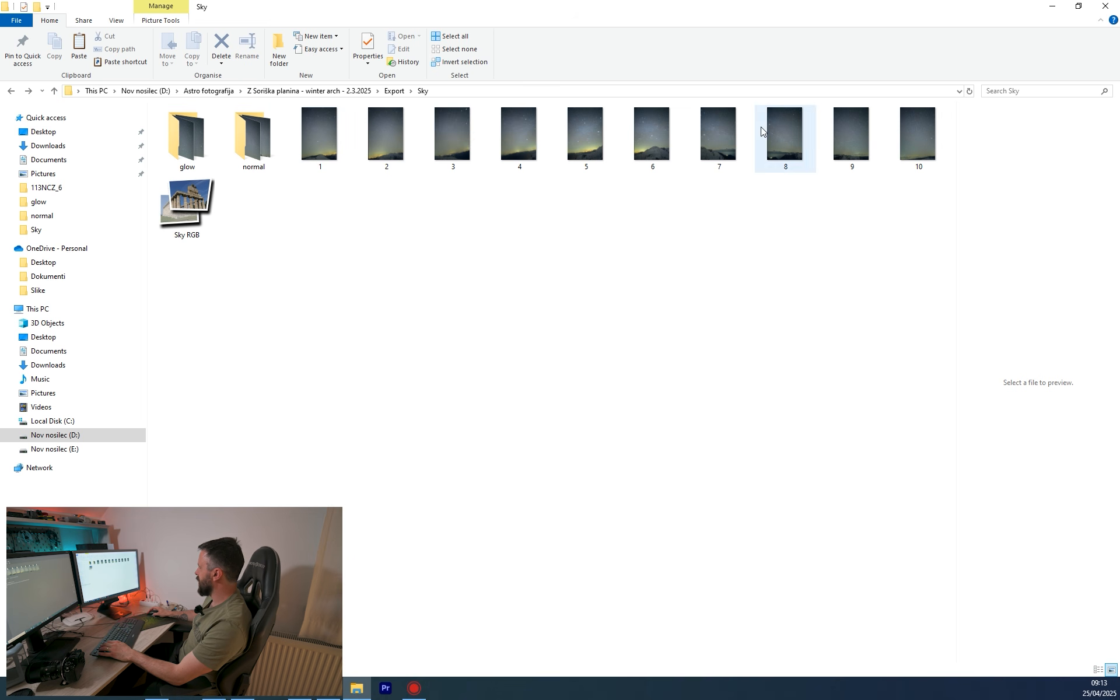
Step: Open the Sky RGB project in PTGui, shift the glow panorama's centre upward to arch the horizon, and close the Panorama Editor
left_click(194, 202)
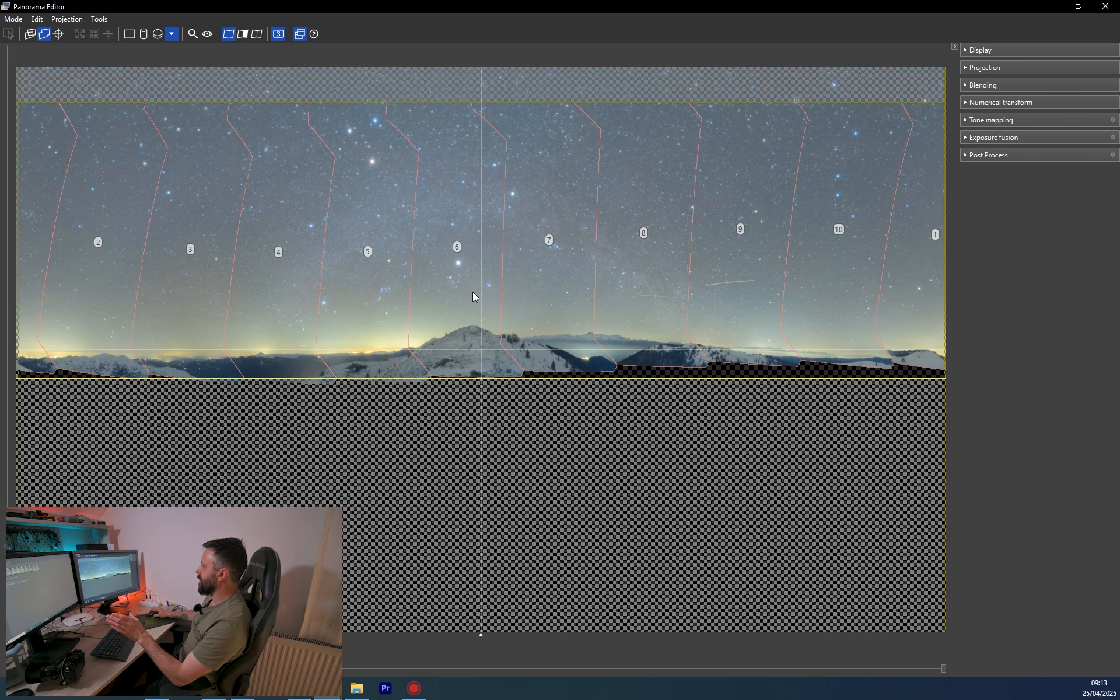
left_click_drag(472, 296, 476, 266)
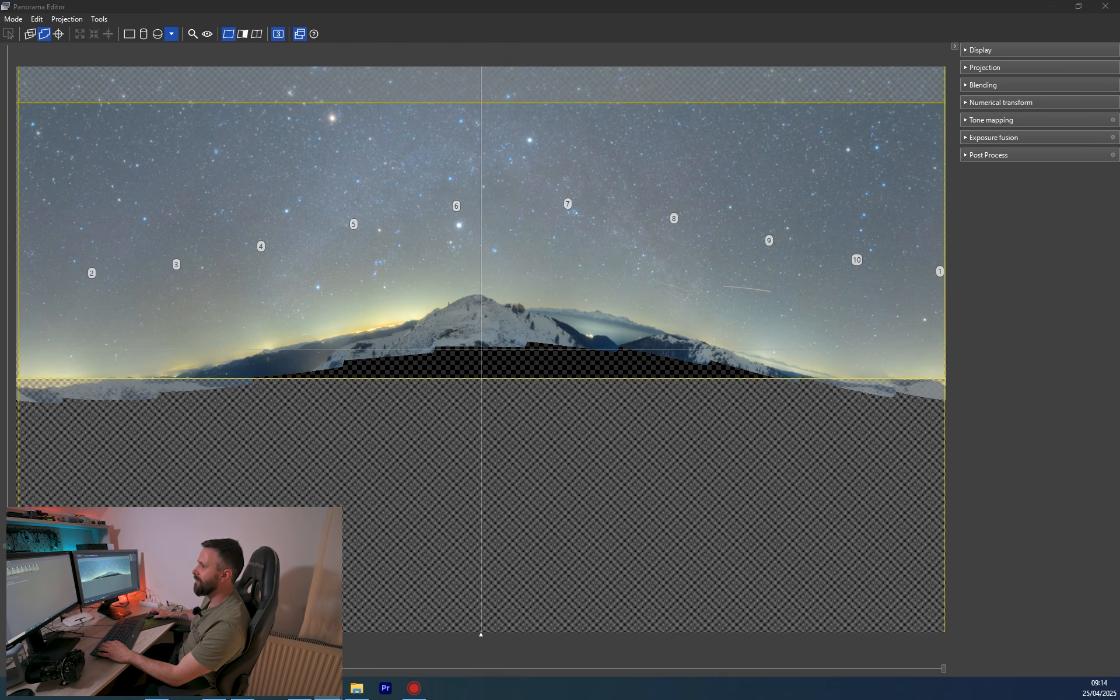
left_click(1106, 4)
left_click(529, 258)
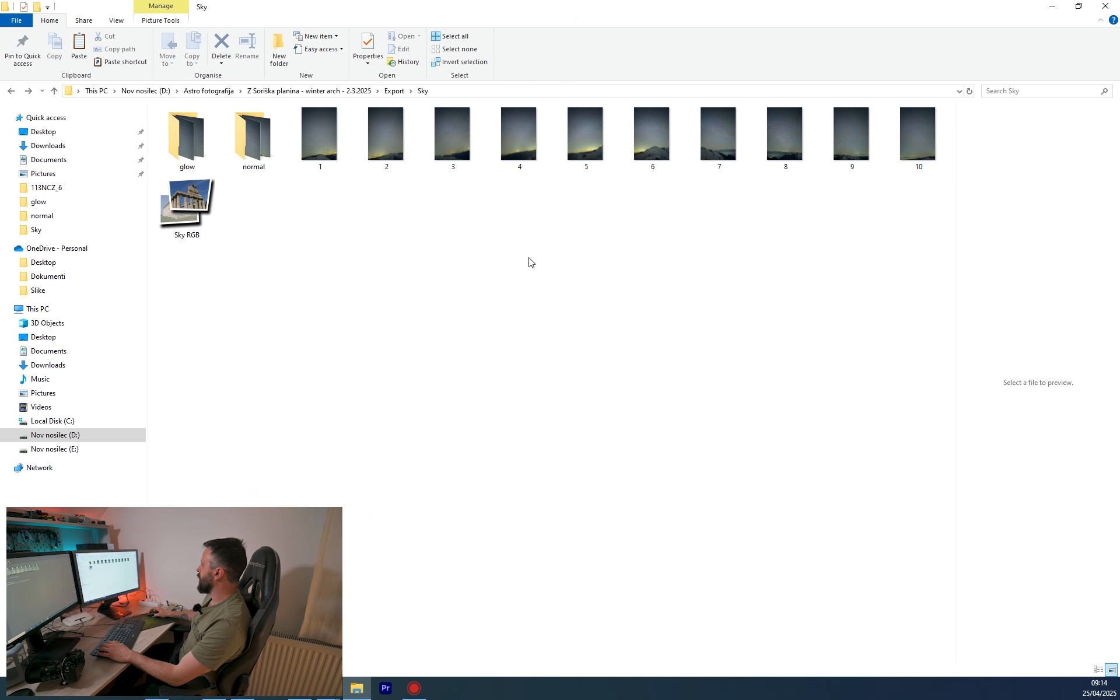
Step: Copy images 1 to 10 from the normal folder into the Sky folder, replacing the glow versions
double_click(257, 135)
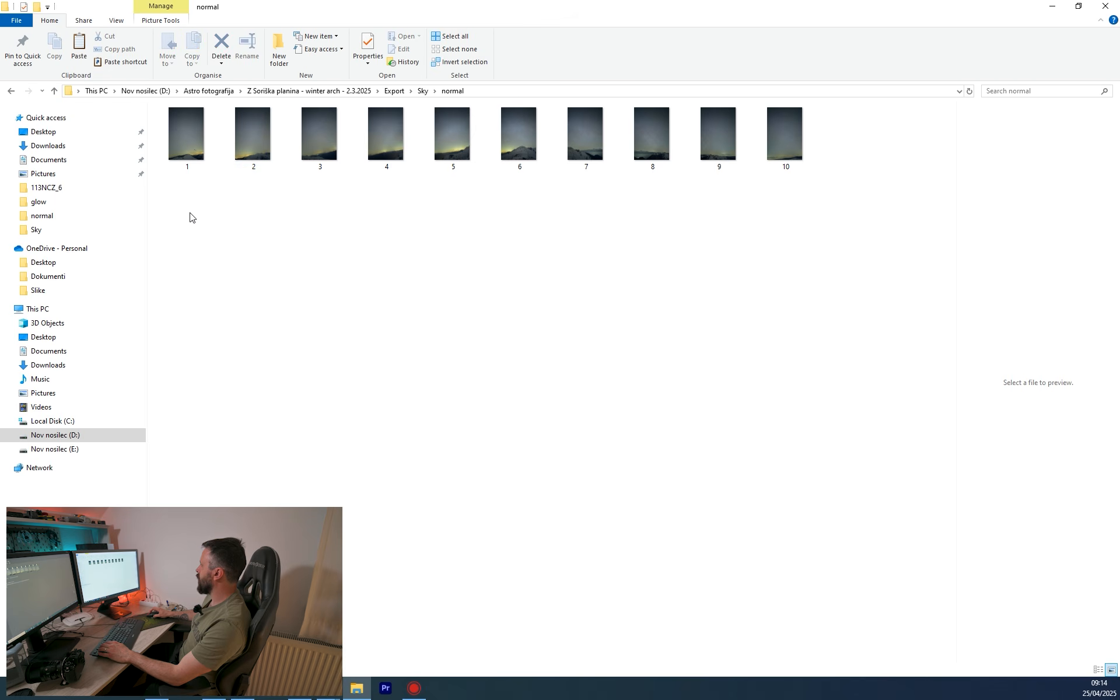
left_click_drag(189, 217, 782, 134)
right_click(782, 134)
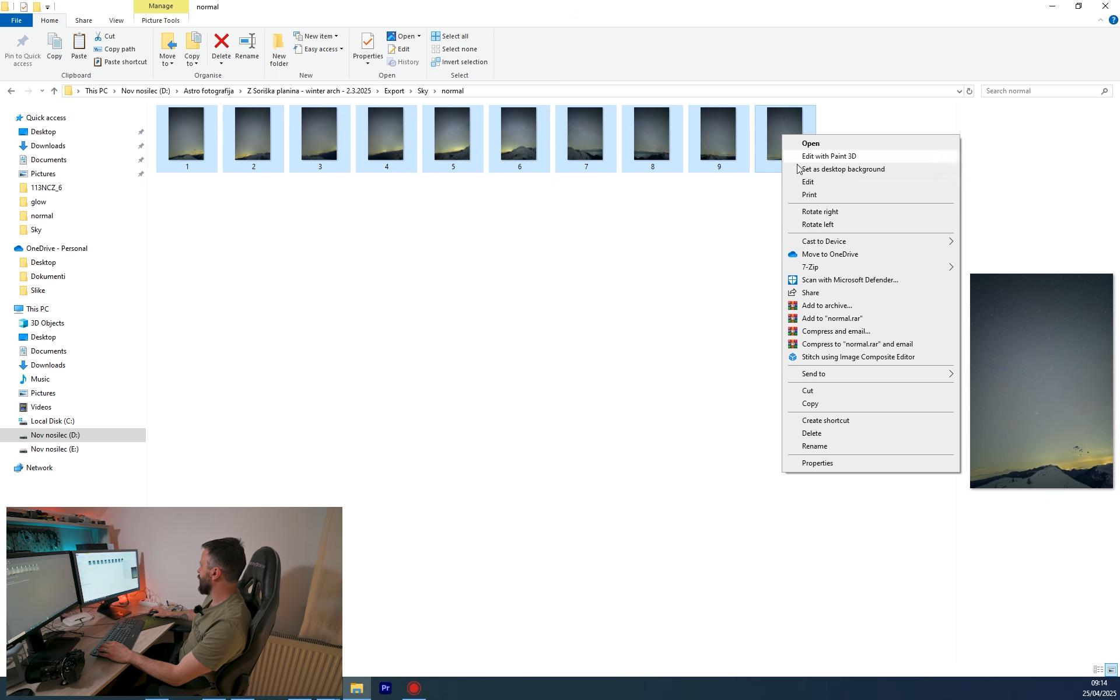
left_click(825, 404)
key("alt+Left")
key("ctrl+v")
right_click(454, 220)
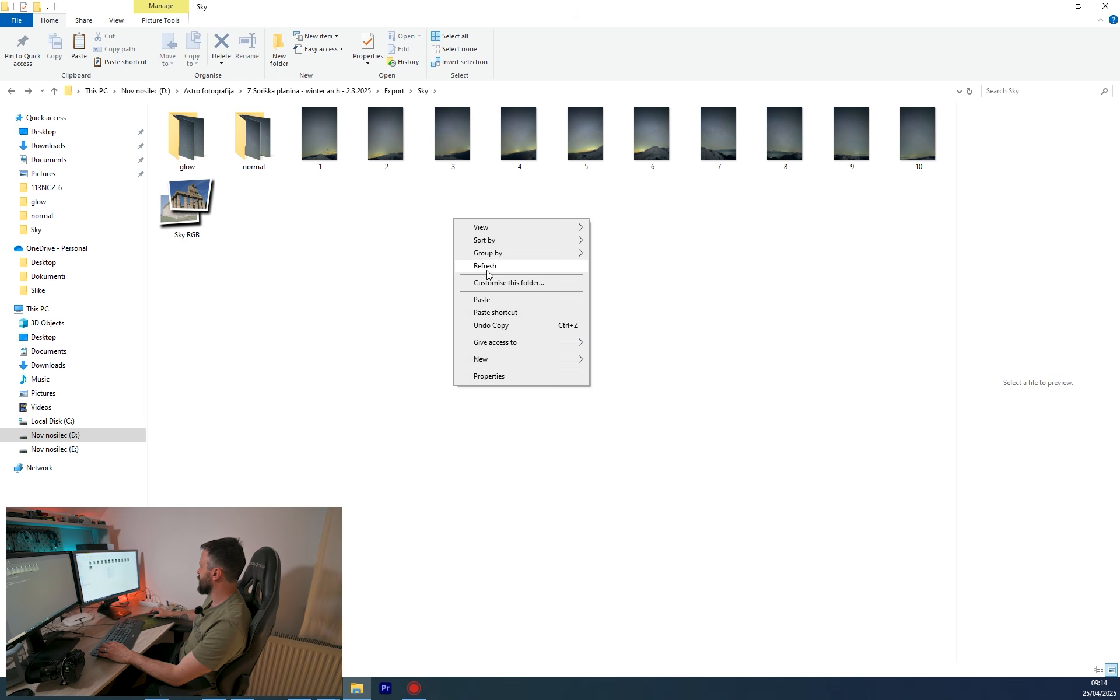
left_click(488, 300)
left_click(483, 260)
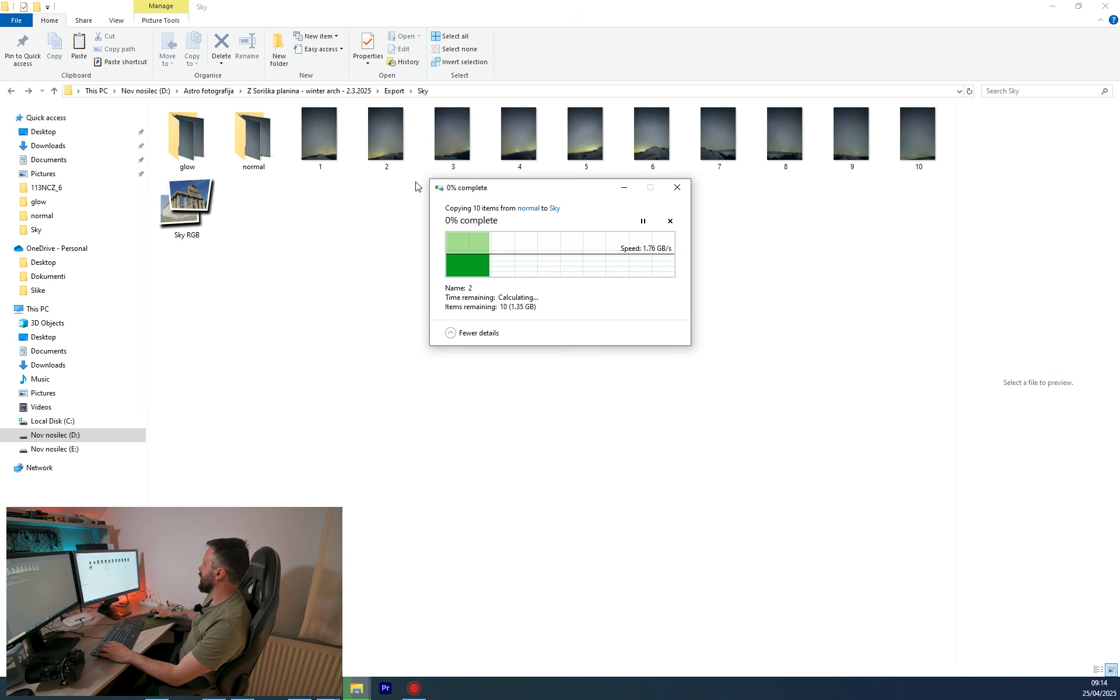
Step: Reopen the Sky RGB project in PTGui and view the panorama of normal images in the Panorama Editor
left_click(191, 206)
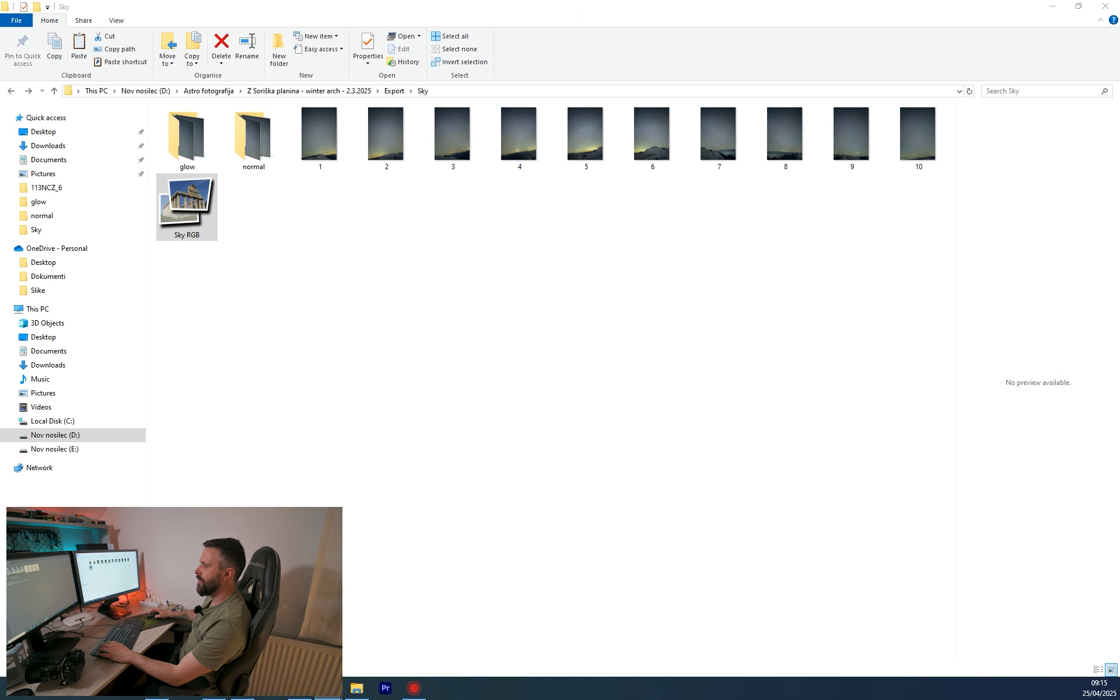
key("ctrl+e")
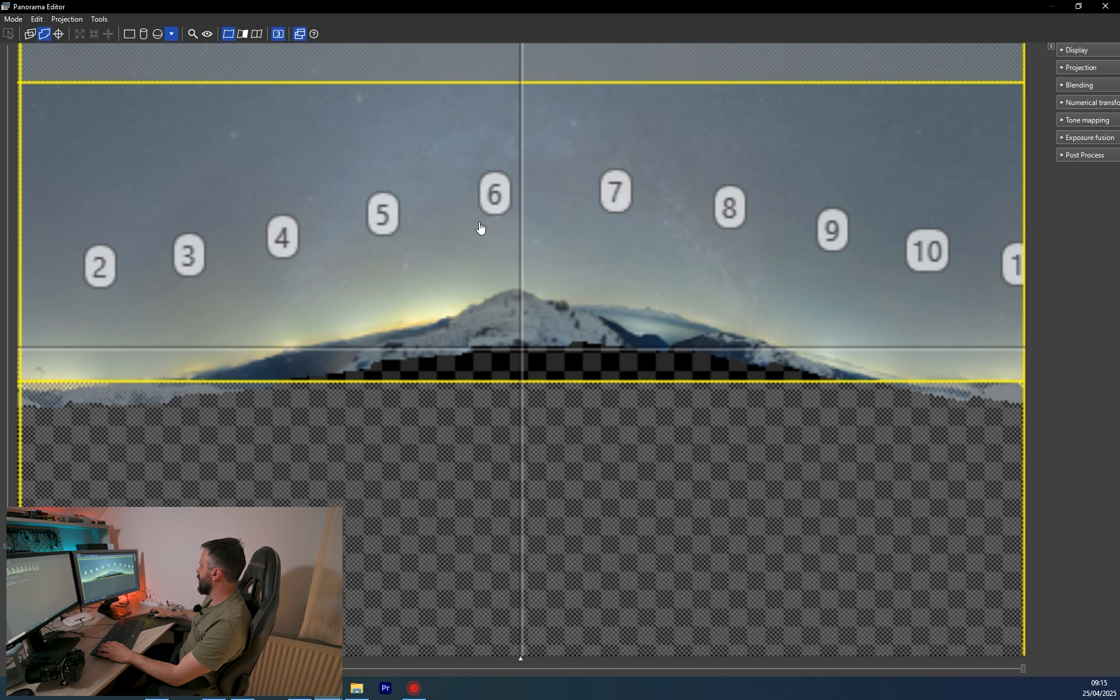